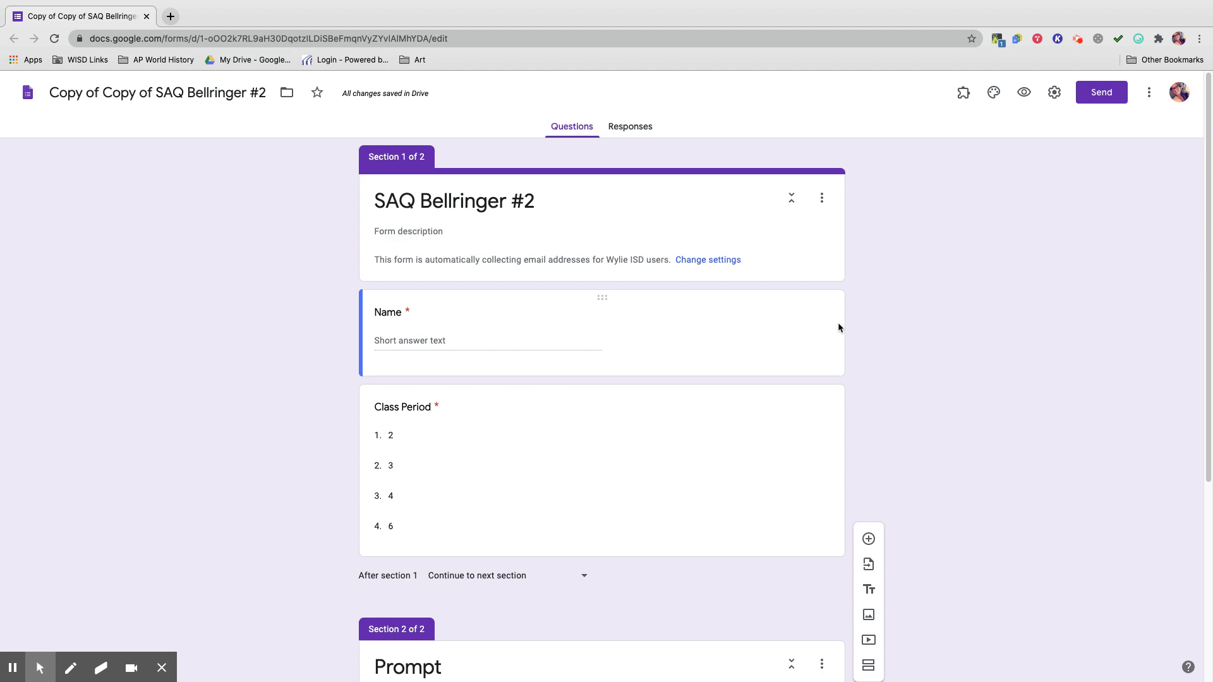
scroll(681, 314, down, 1)
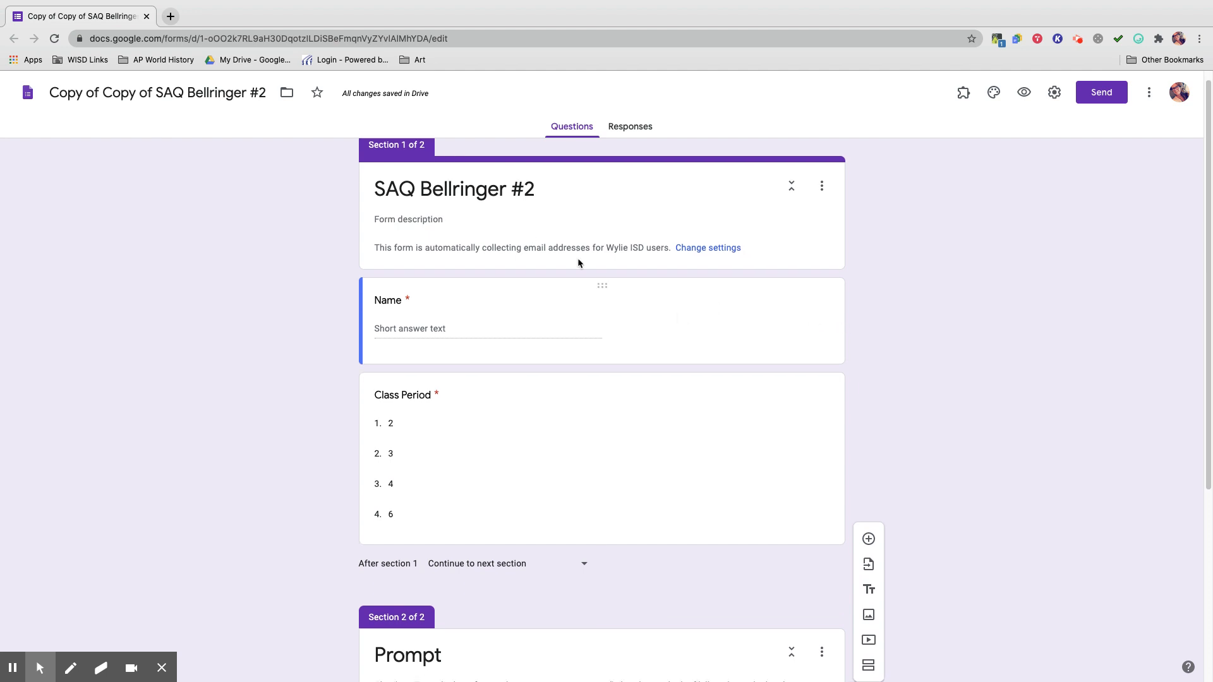
scroll(597, 347, down, 4)
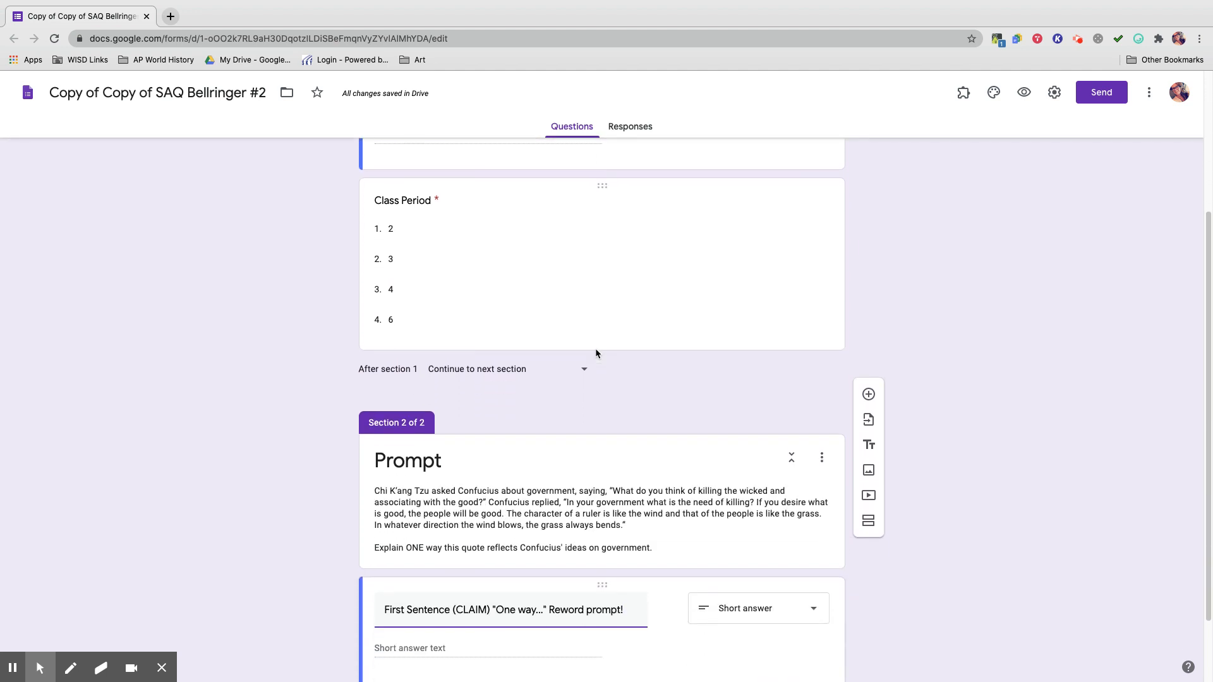
scroll(556, 338, up, 1)
scroll(556, 337, up, 5)
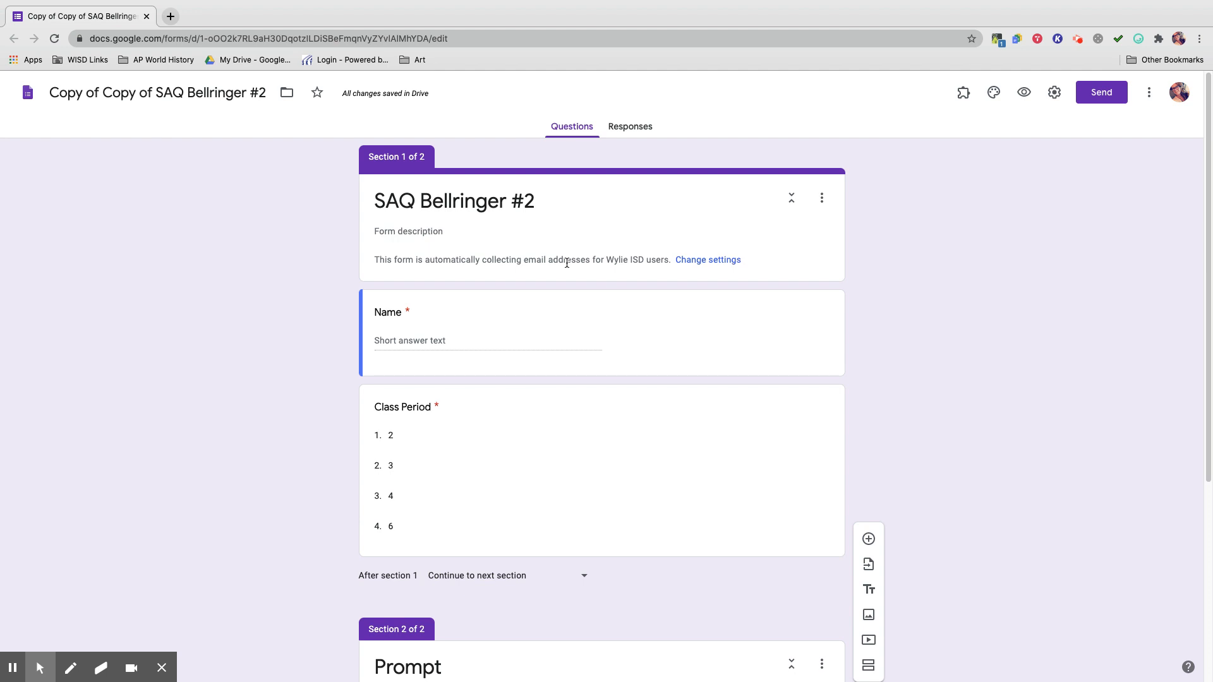
scroll(491, 341, down, 2)
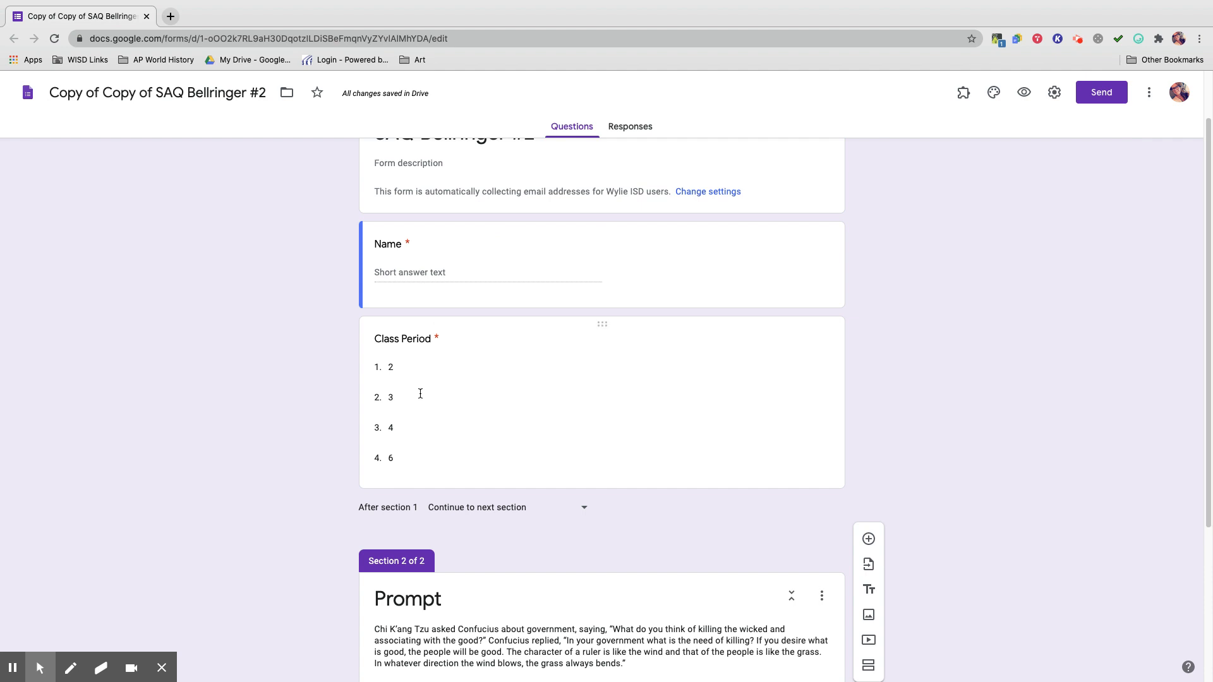
scroll(530, 409, down, 1)
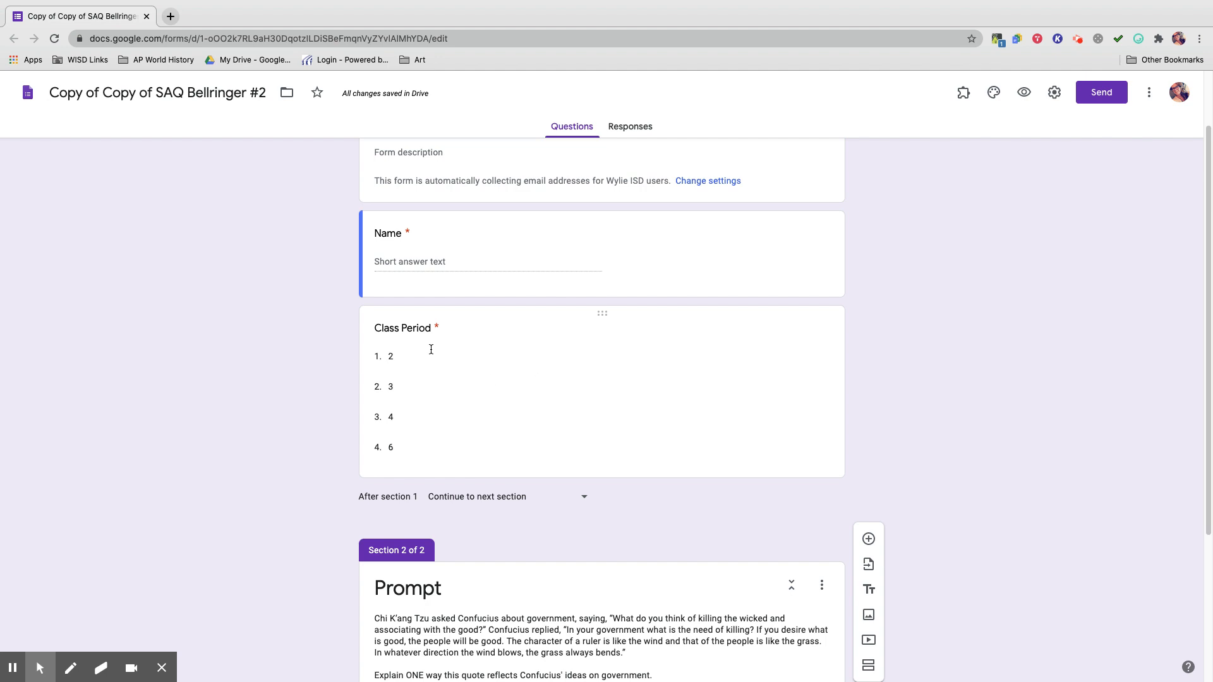
scroll(499, 388, down, 5)
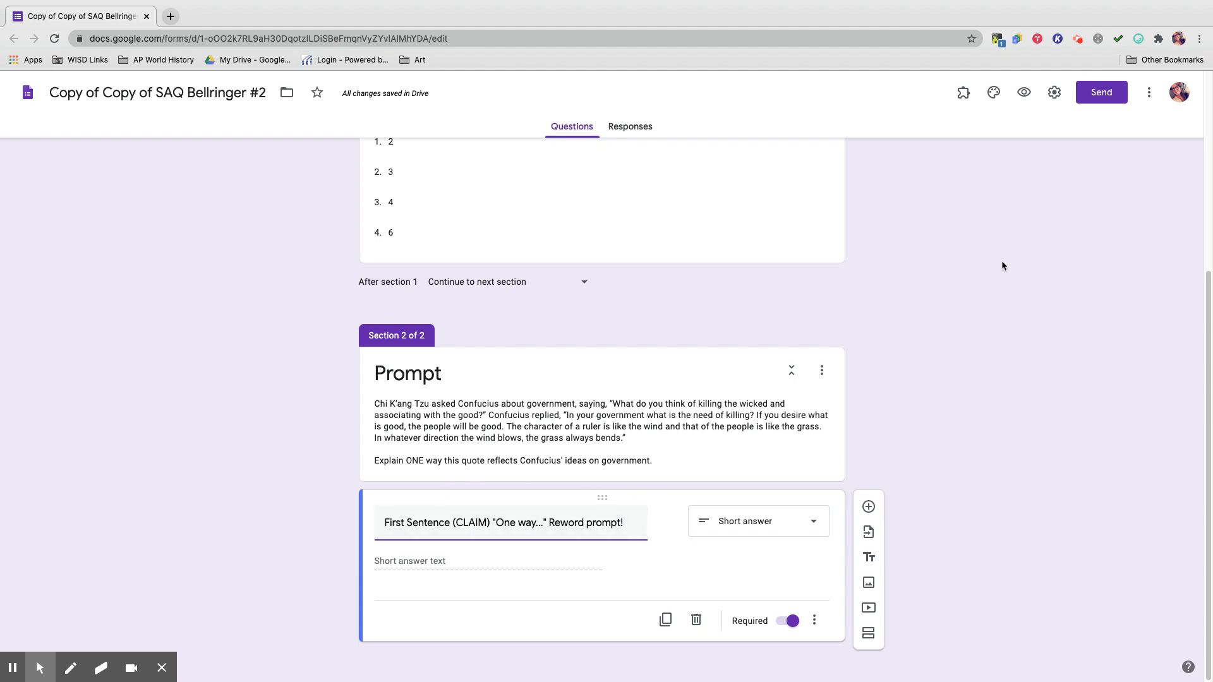
Copy the form's share link and load the live form in a new browser tab.
click(1099, 103)
click(553, 186)
click(751, 284)
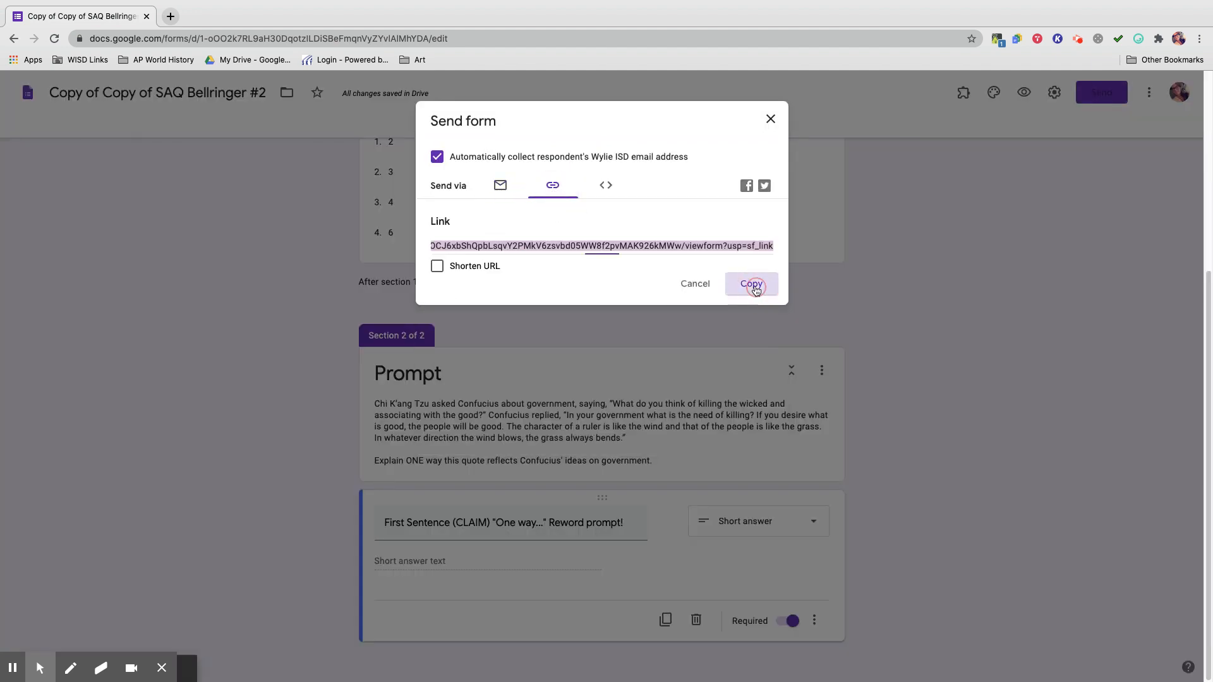
click(770, 120)
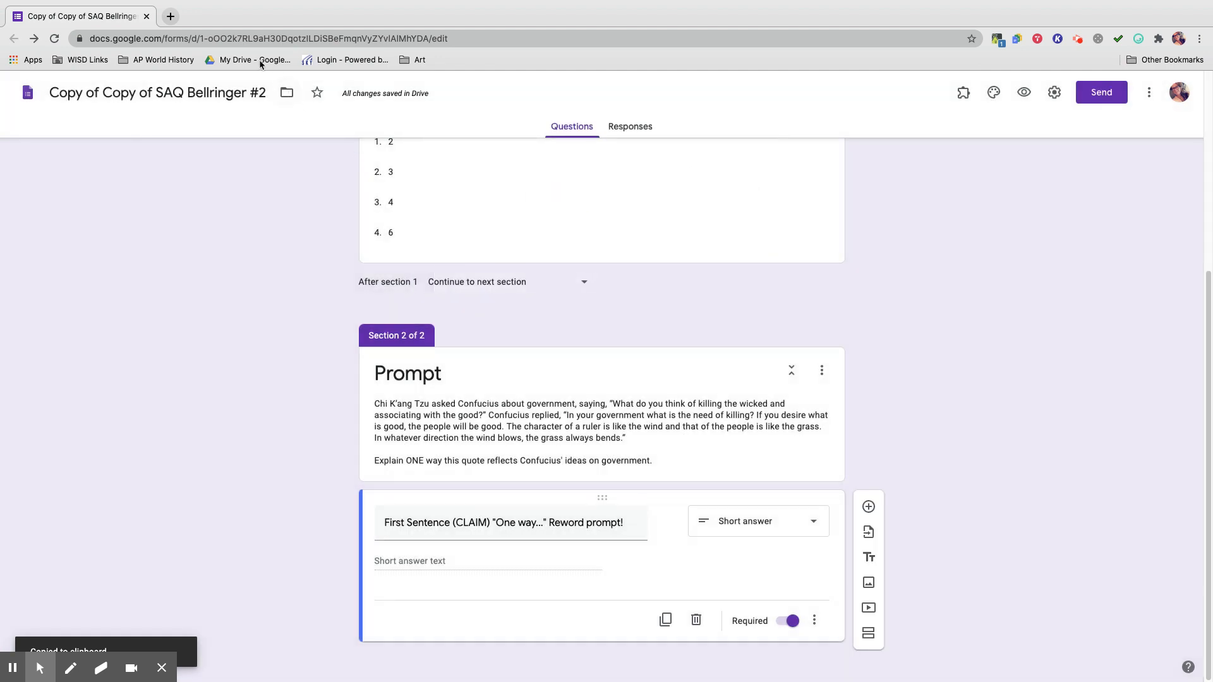
click(170, 17)
key(super+v)
key(Return)
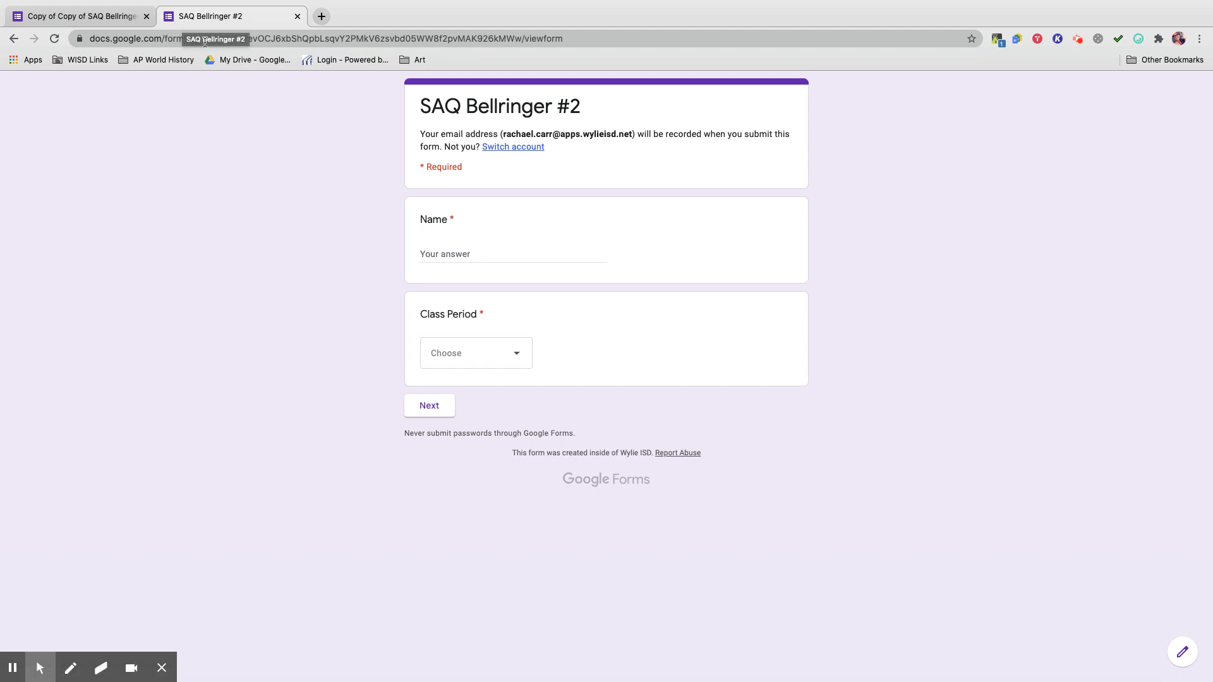
Enter a respondent name, choose class period 2, answer 'This is the first sentence of the SAQ.' and submit.
click(451, 252)
text(Rachael)
click(492, 356)
click(450, 401)
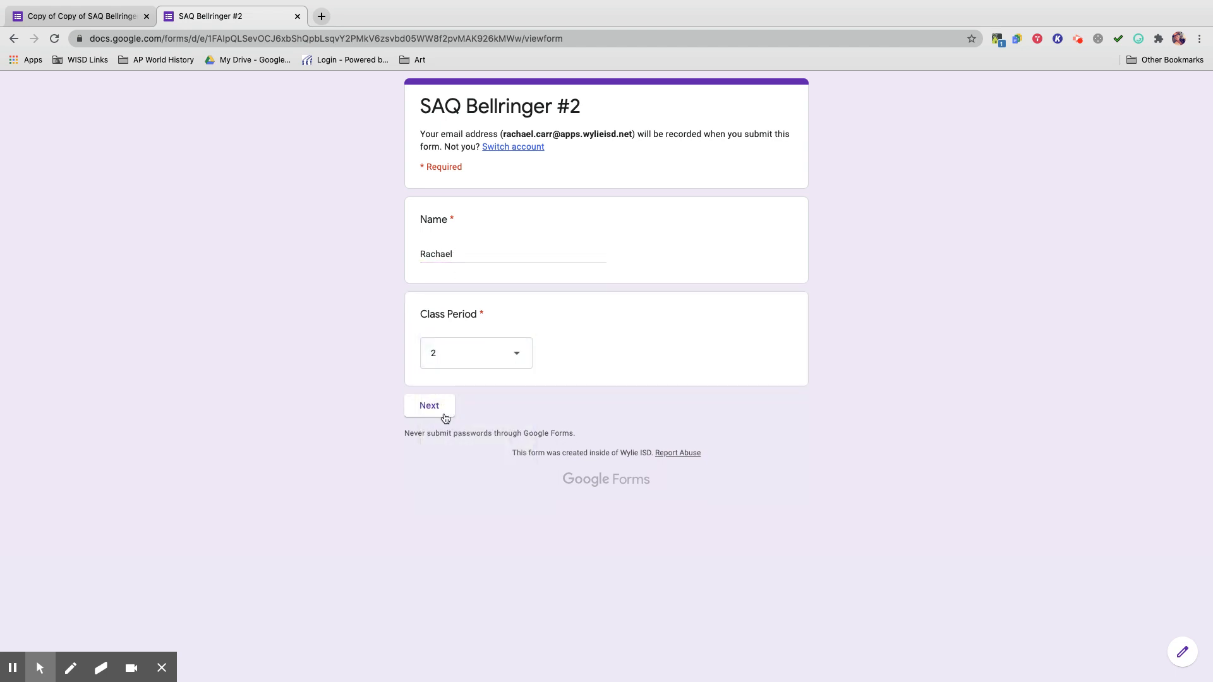
click(446, 417)
click(481, 385)
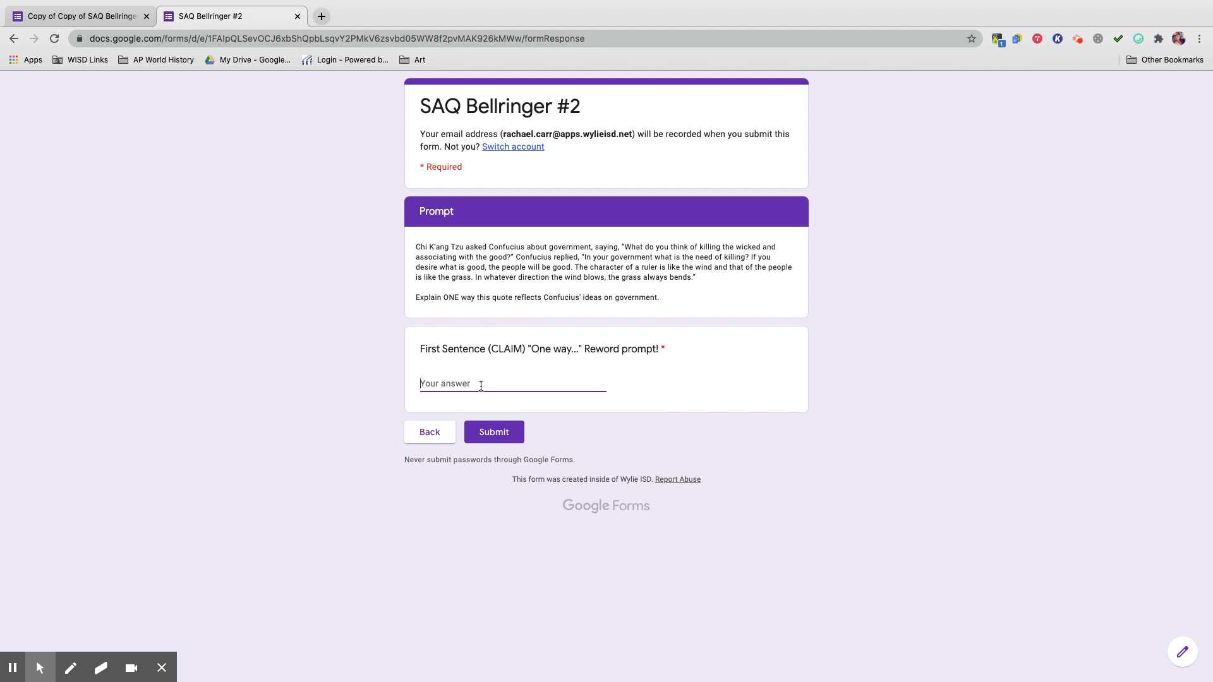
text(This is the first sentence of the SAQ.)
click(494, 433)
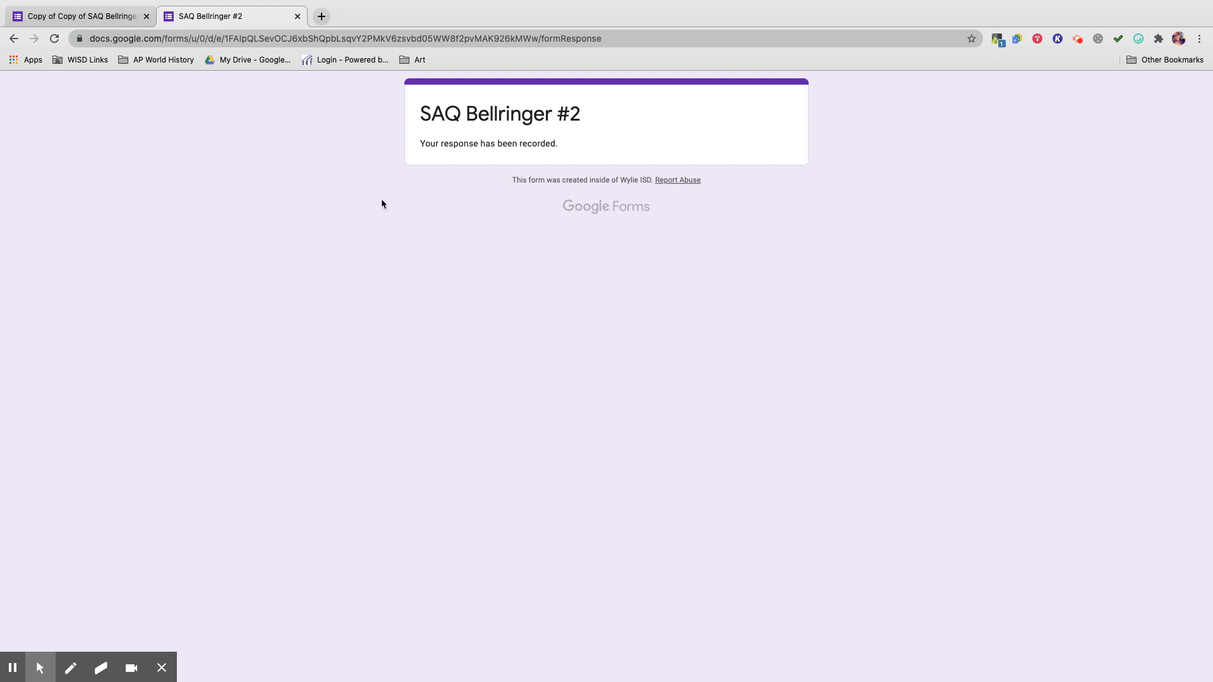
click(298, 17)
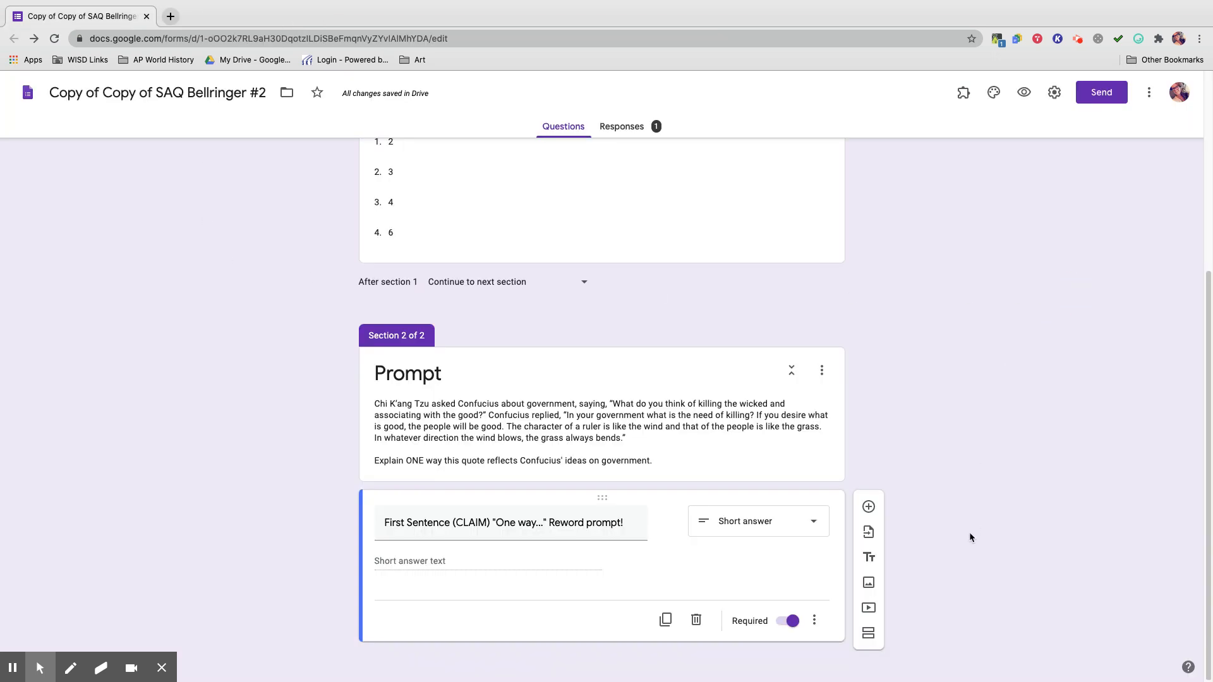
Replace the Section 2 question title with 'Second Sentence (SHE) Specific Historical Evidence. "This was due to..."'.
click(577, 523)
click(582, 523)
drag(632, 523, 369, 526)
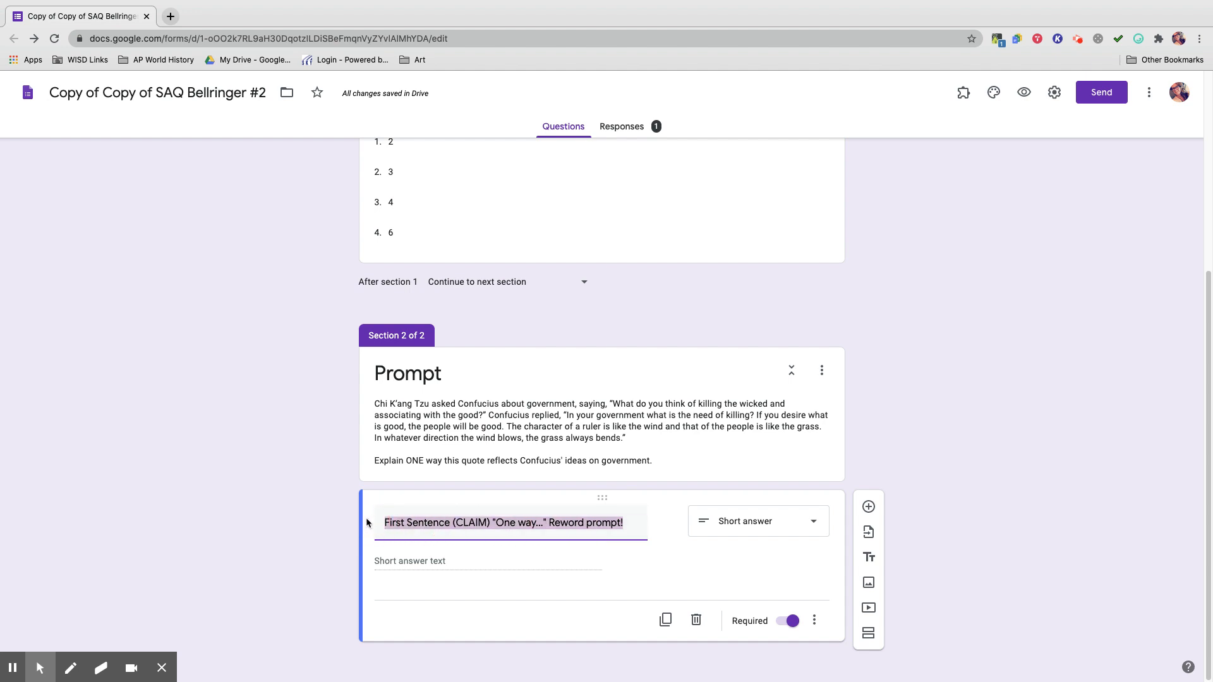
text(Second Sentence )
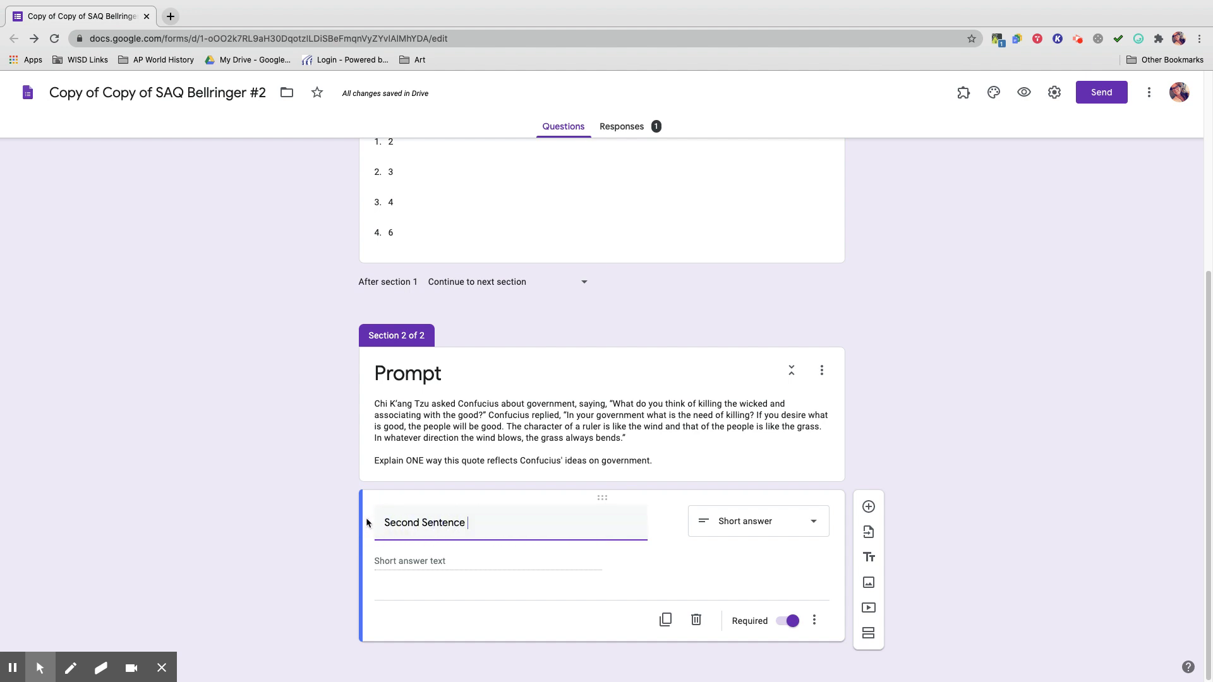
text((SHE) Specific Historical)
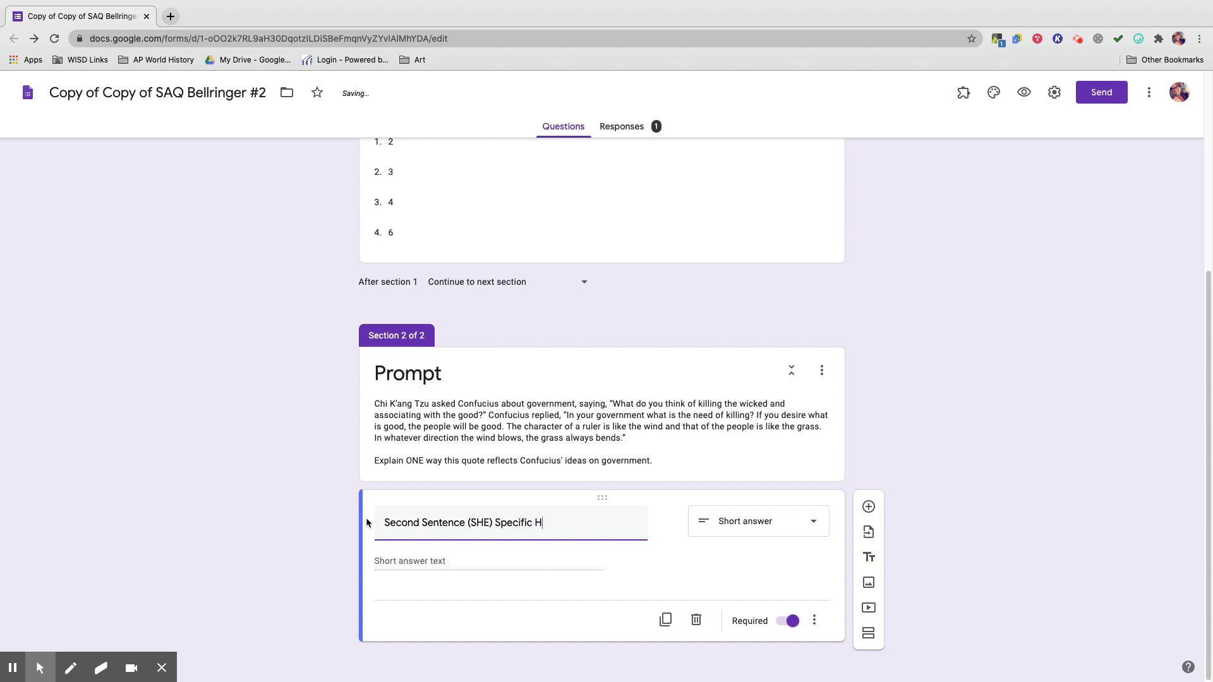
text(vidence)
text(. "THis)
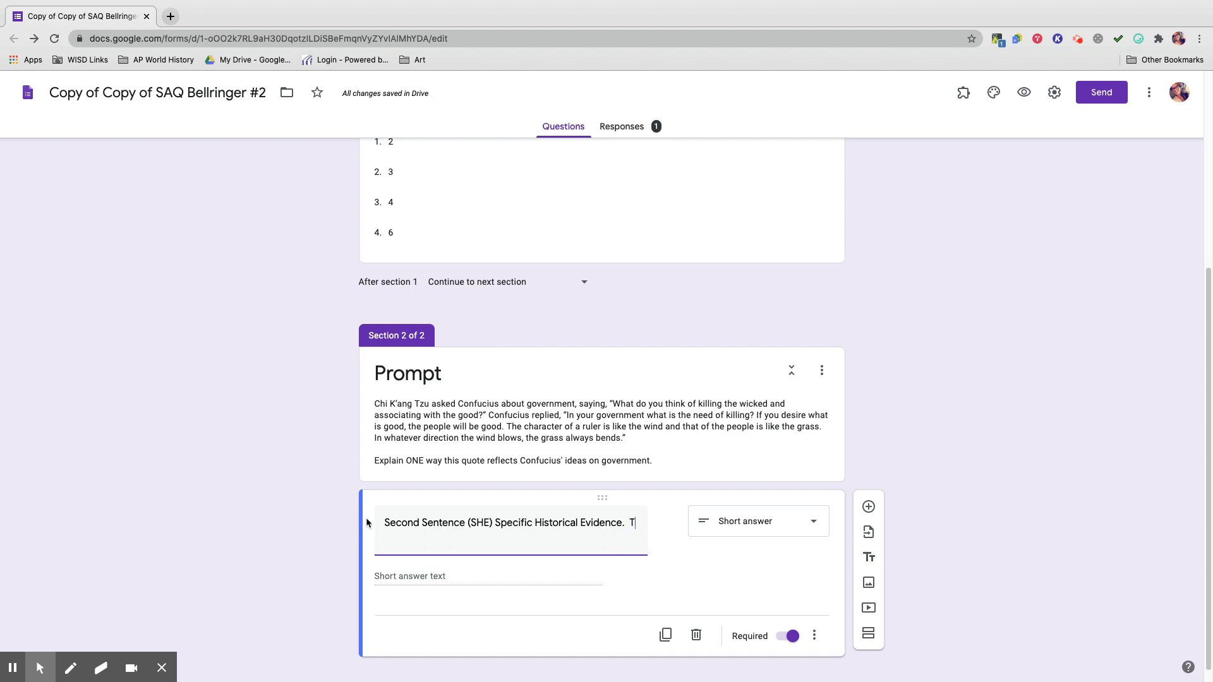
key(BackSpace)
key(BackSpace)
key(BackSpace)
text(his was due to...")
click(1031, 554)
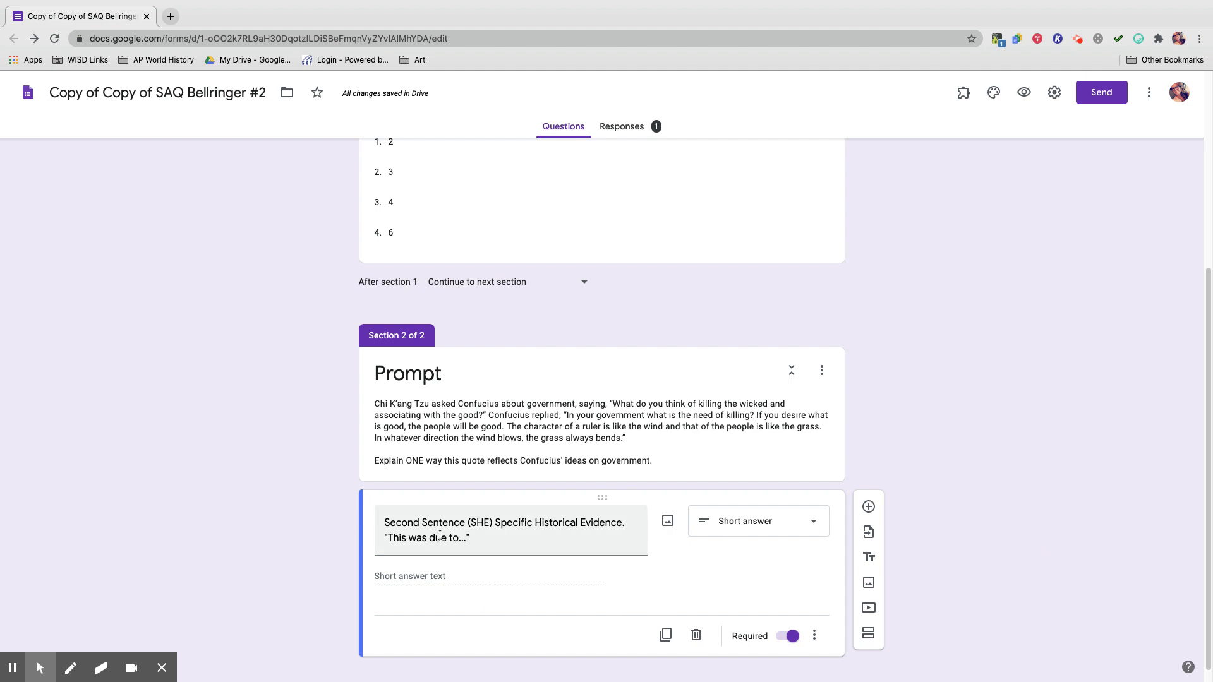
Copy the form's share link again and load the live form in a new tab.
click(1102, 93)
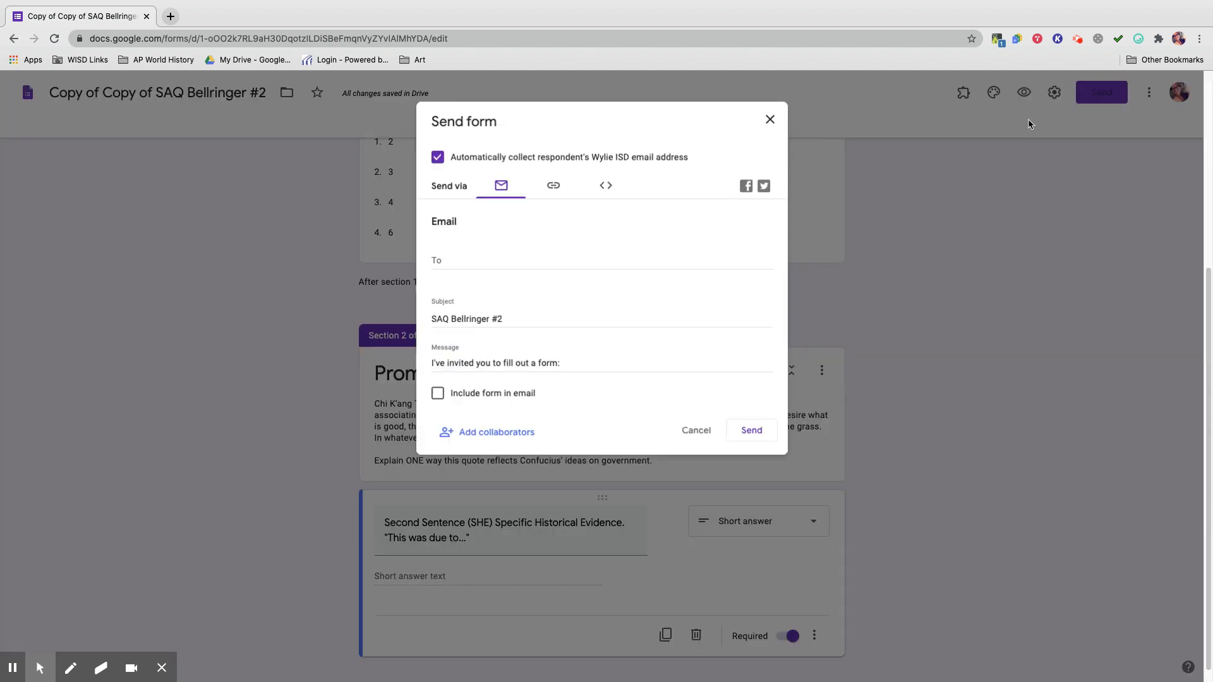
click(553, 189)
click(751, 283)
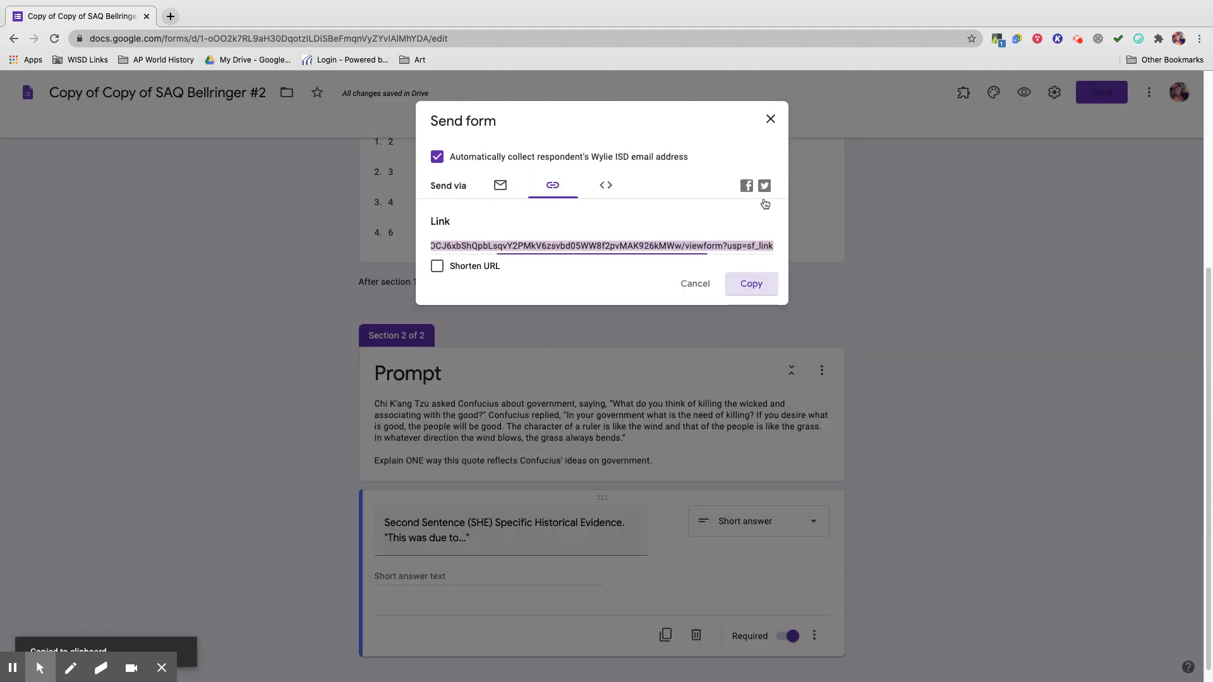
click(770, 119)
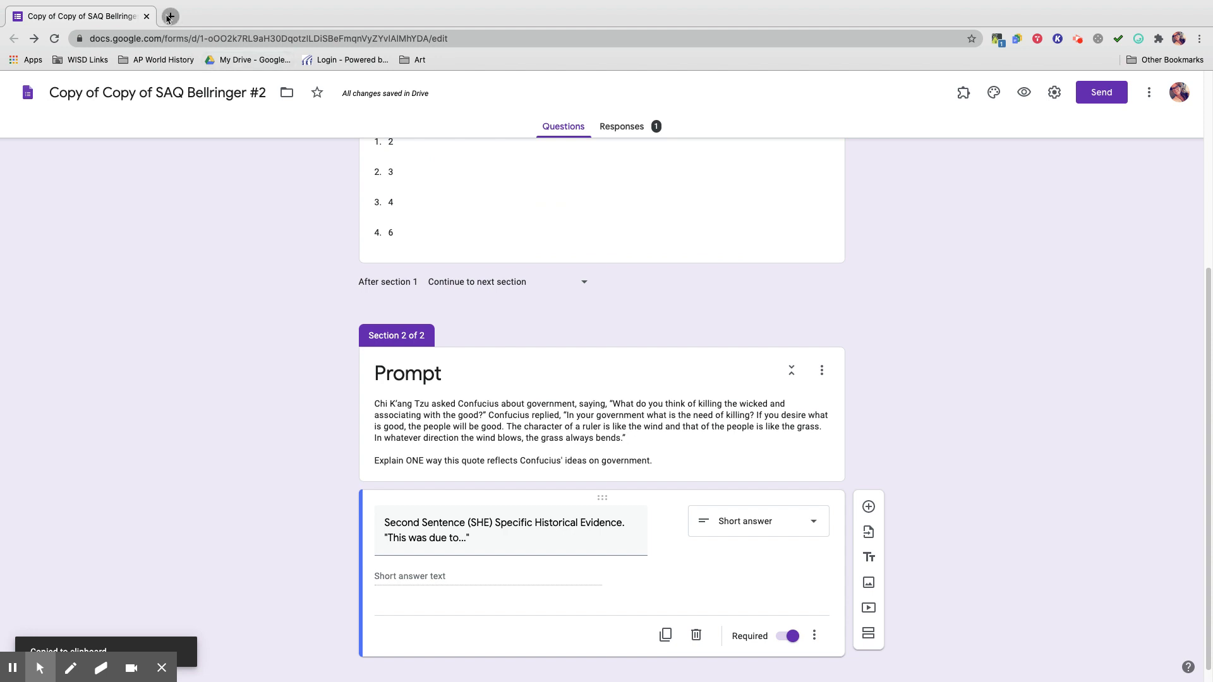
click(171, 15)
key(super+v)
key(Return)
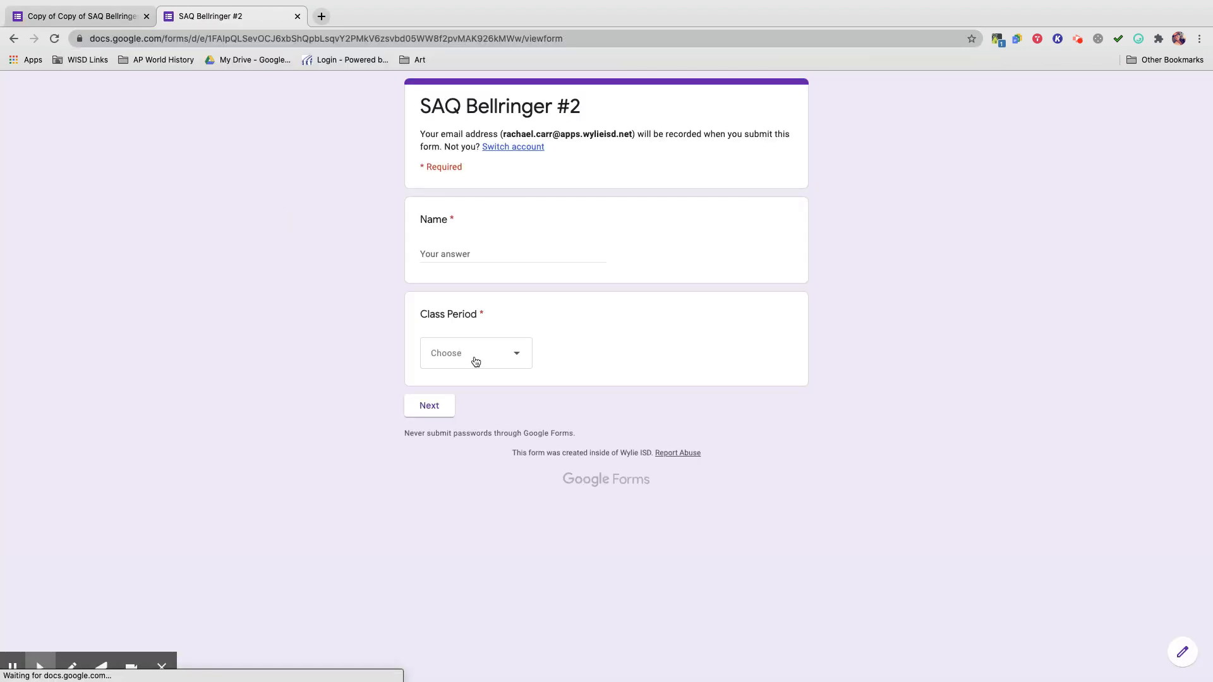
Enter a respondent name, pick class period 3, answer 'This is the 2nd sentence of the SAQ.' and submit.
click(477, 252)
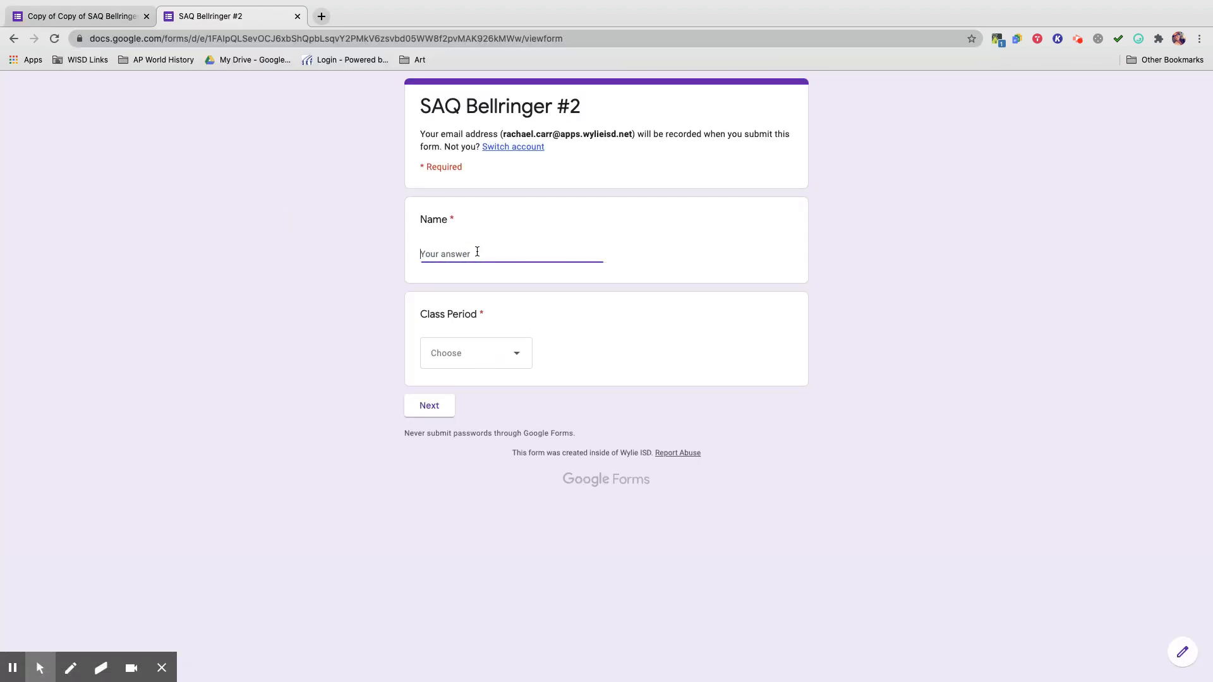
text(K)
key(BackSpace)
text(Rachel)
click(492, 355)
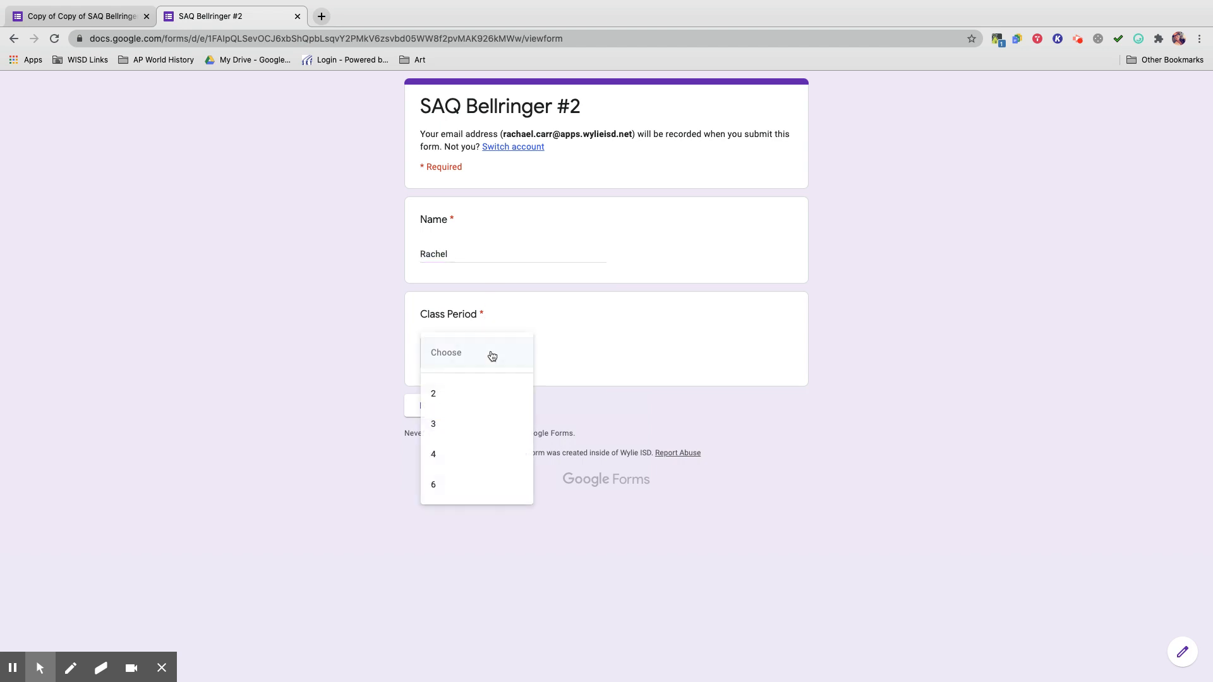
click(468, 423)
click(430, 407)
click(479, 383)
text(This is)
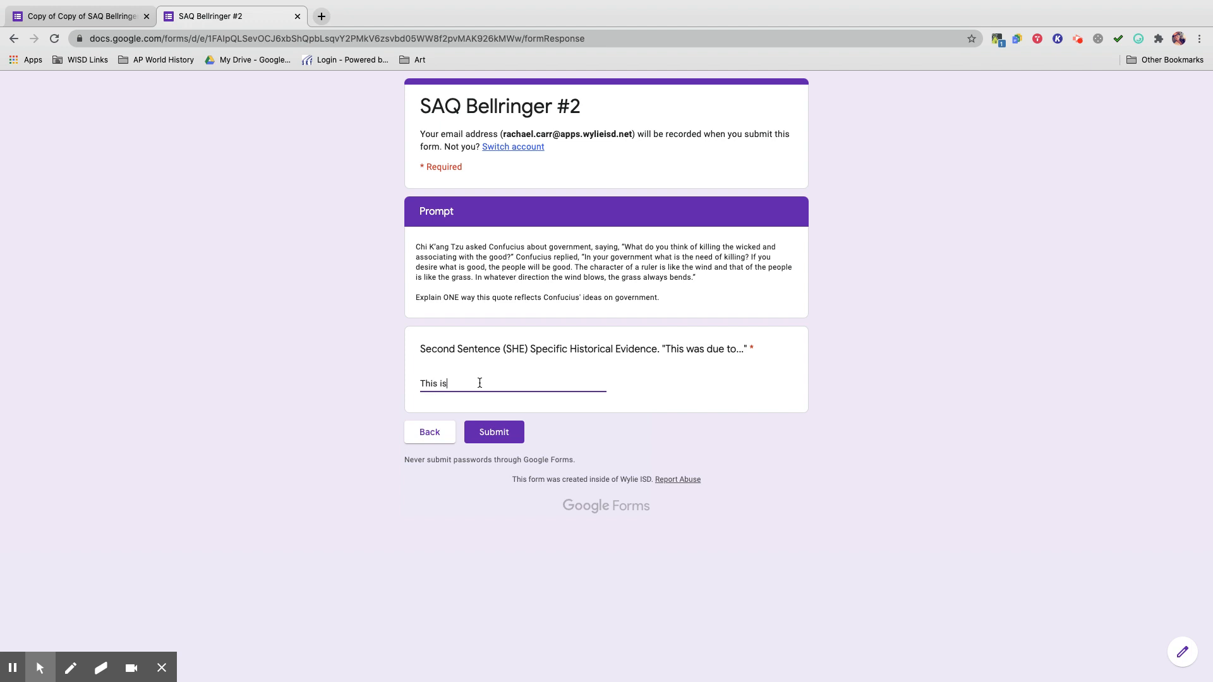
text( the 2nd sentenve of)
key(BackSpace)
key(BackSpace)
key(BackSpace)
key(BackSpace)
key(BackSpace)
key(BackSpace)
text(ce of the SAQ.)
click(494, 433)
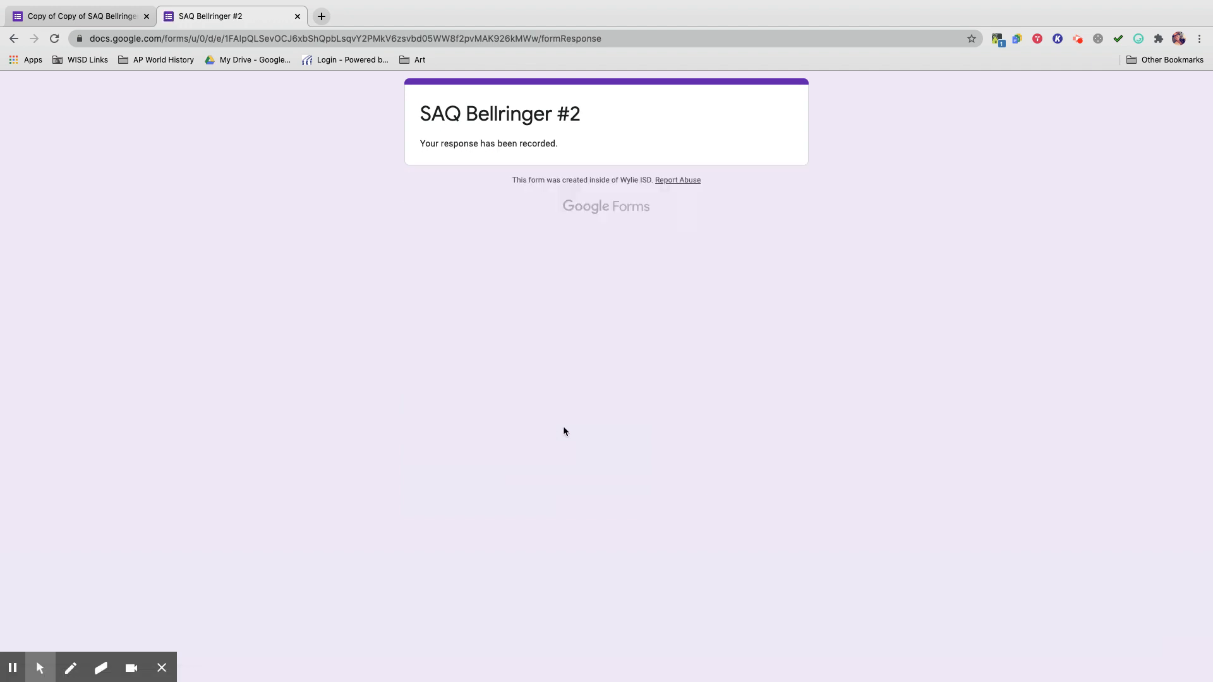
click(296, 17)
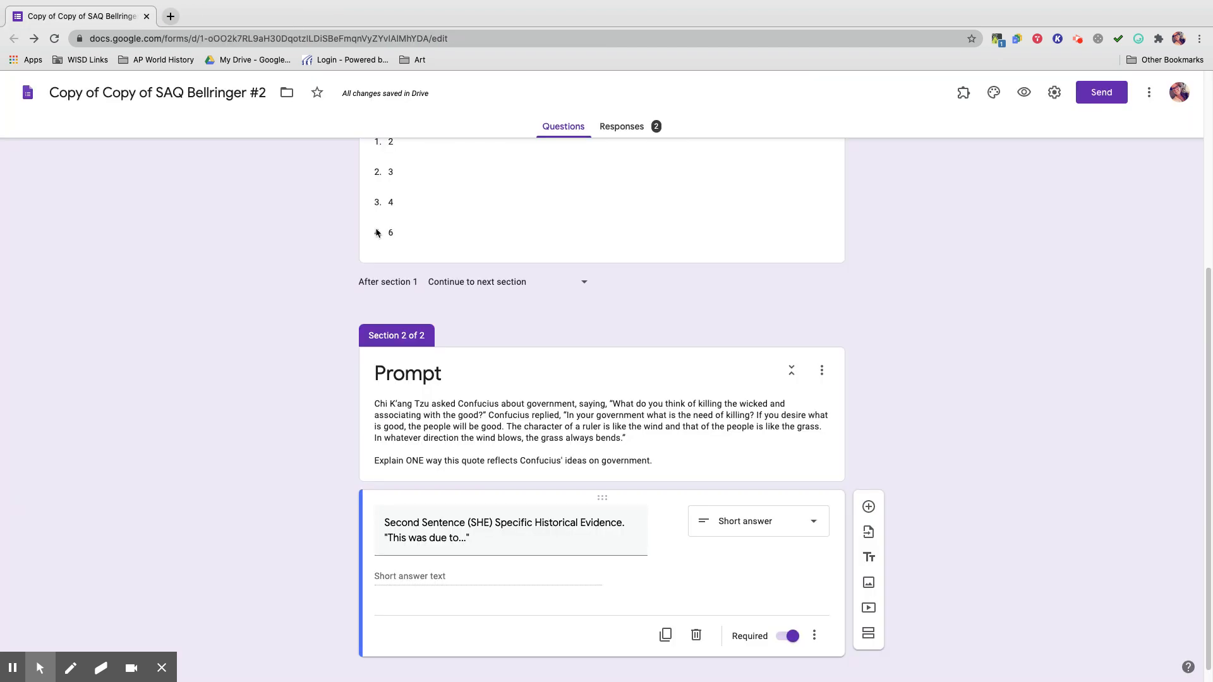
Retitle the question 'Third Sentence (Analysis, connect your SHE back…)' ending with 'An example of this is...' OR 'Additionally...'.
triple_click(490, 523)
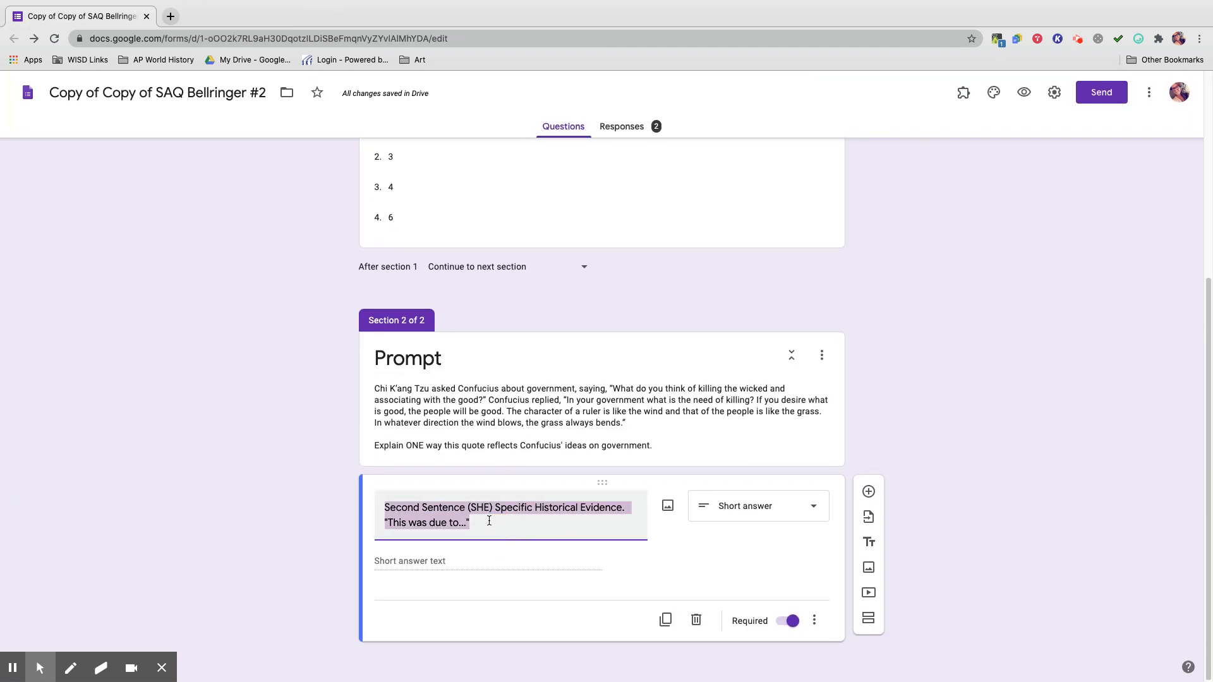
text(Third S)
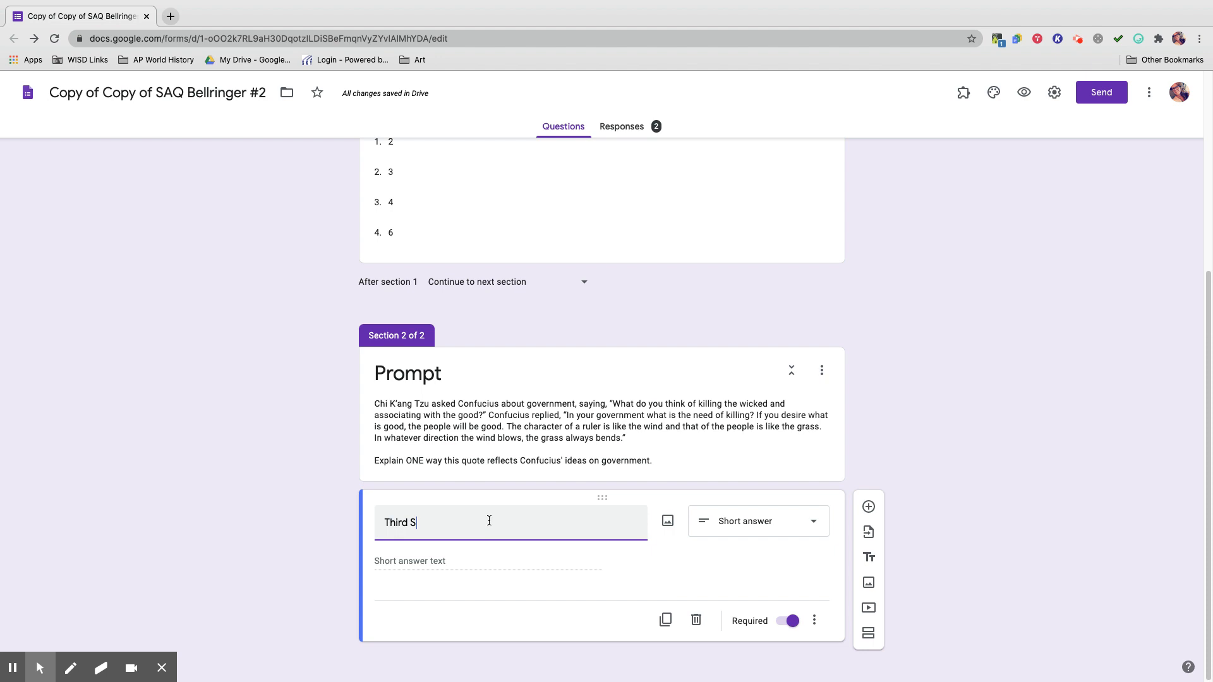
text(entence (Ana)
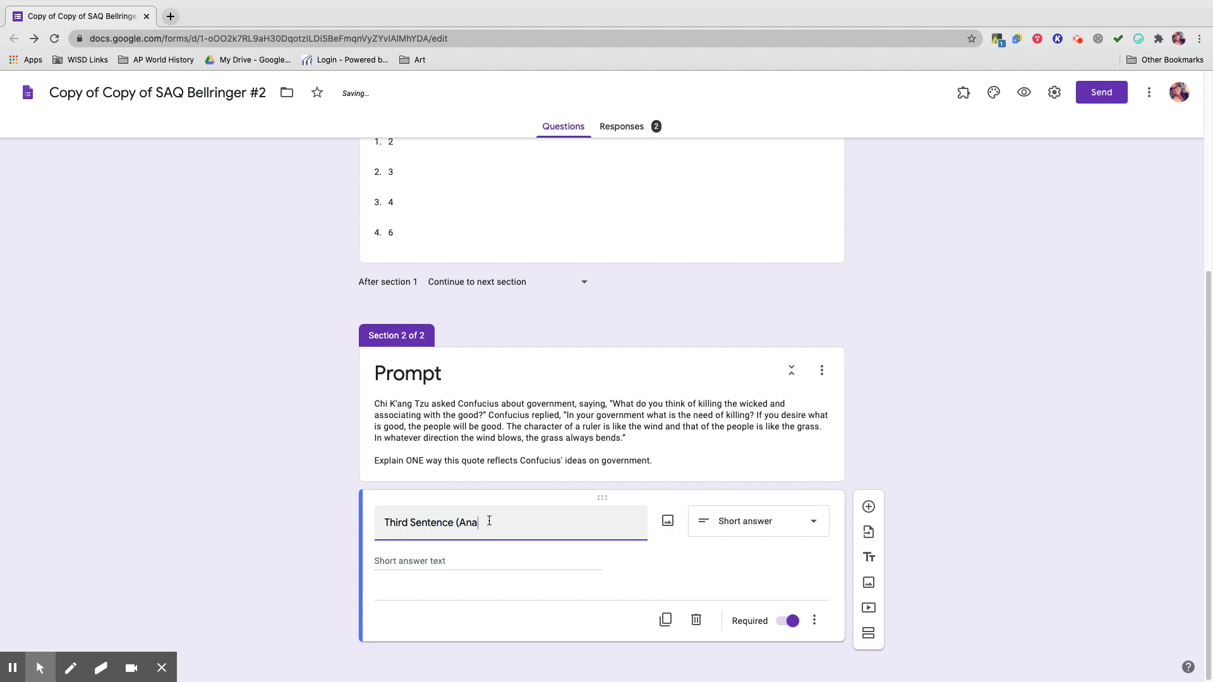
text(lysis, connect your SHE back to your first sentence, explain your reasoning))
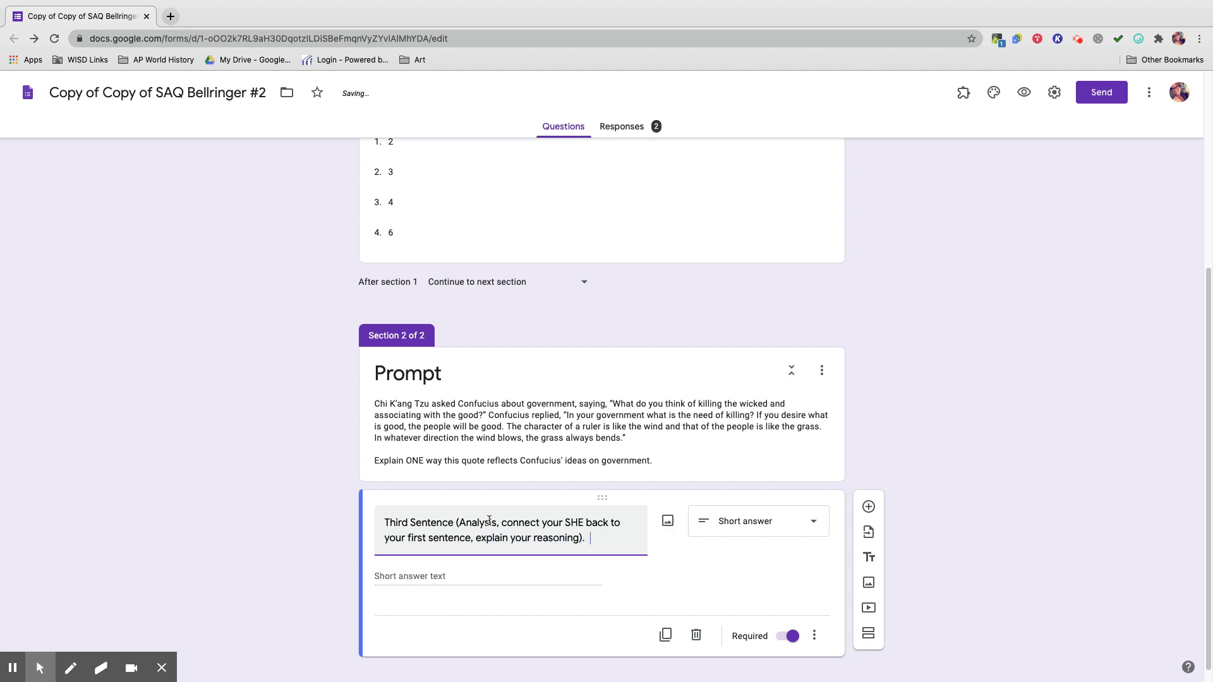
text(.  "An example of this is...")
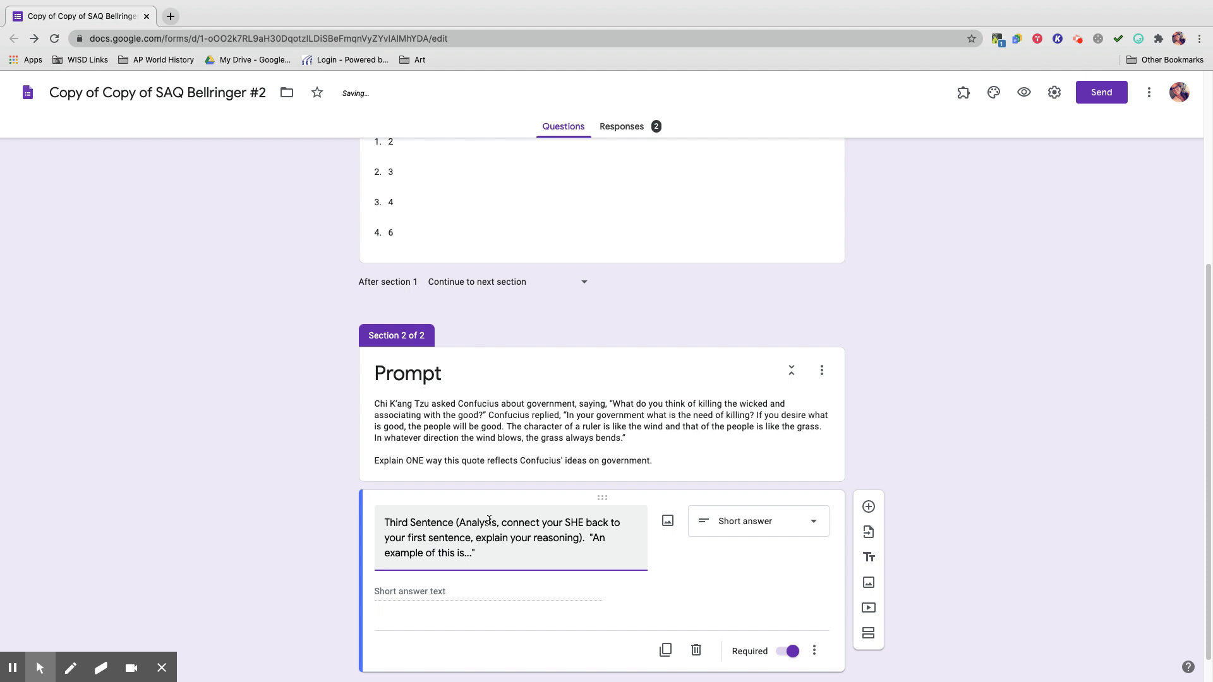
text( OR "Additionally...")
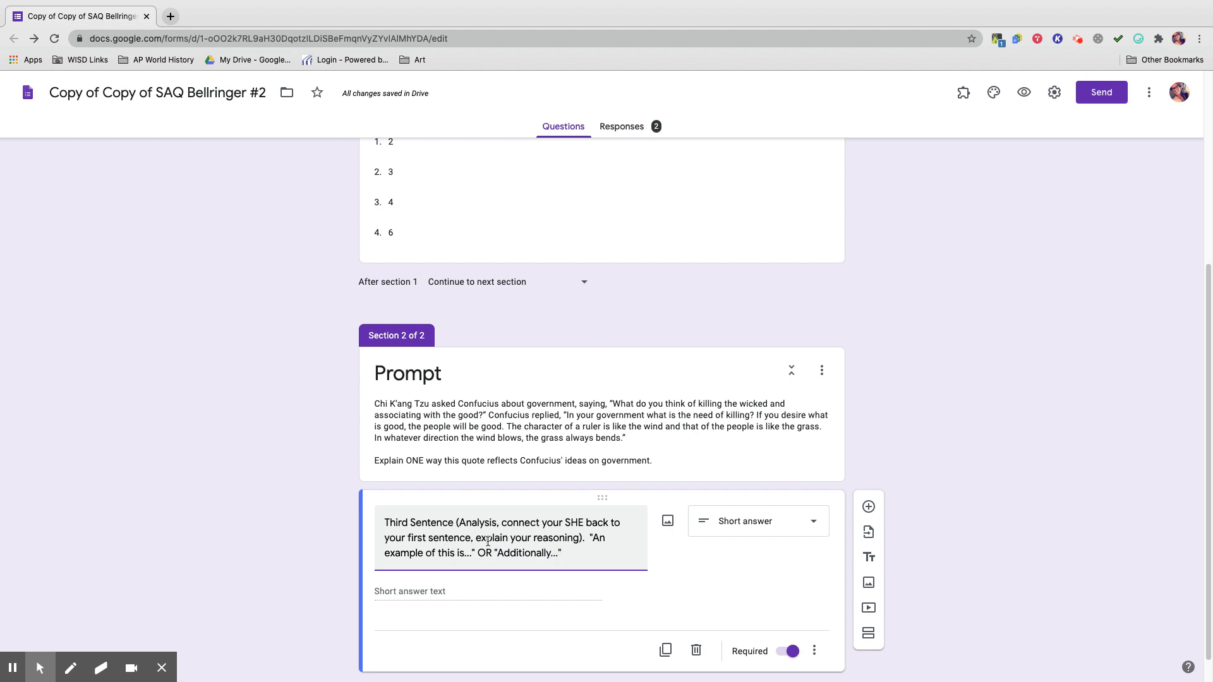
Copy the form's link from Send and load the live form in a new tab.
click(1100, 96)
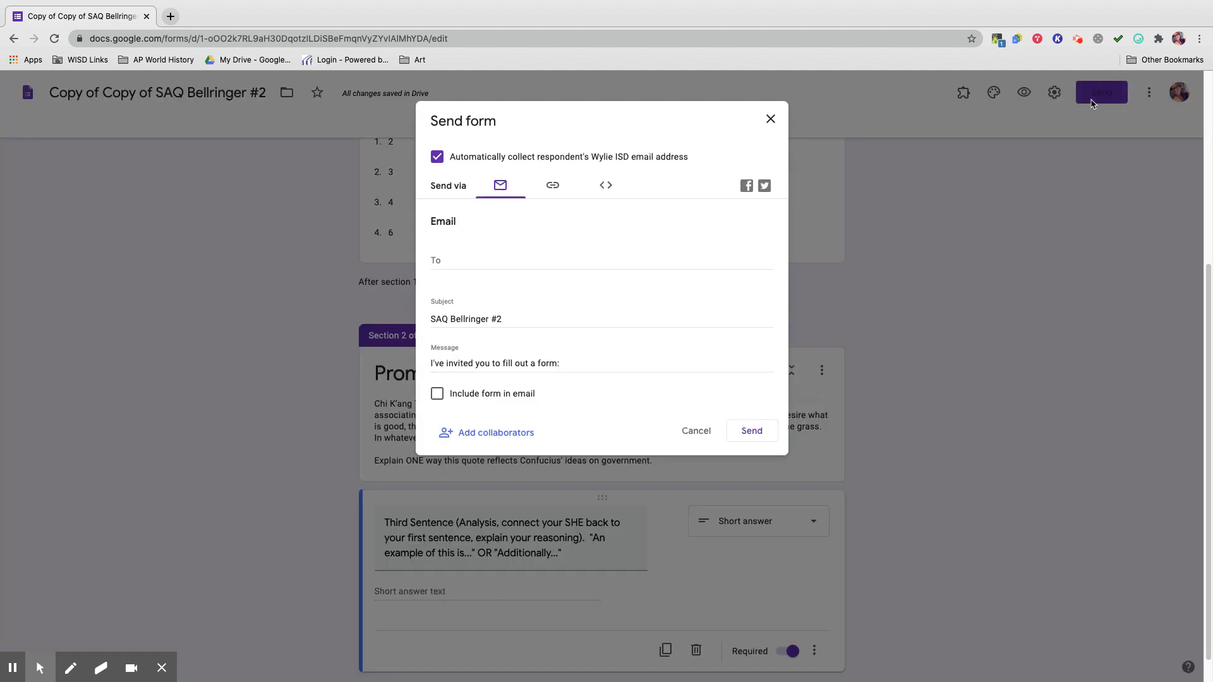
click(562, 196)
click(748, 278)
click(771, 119)
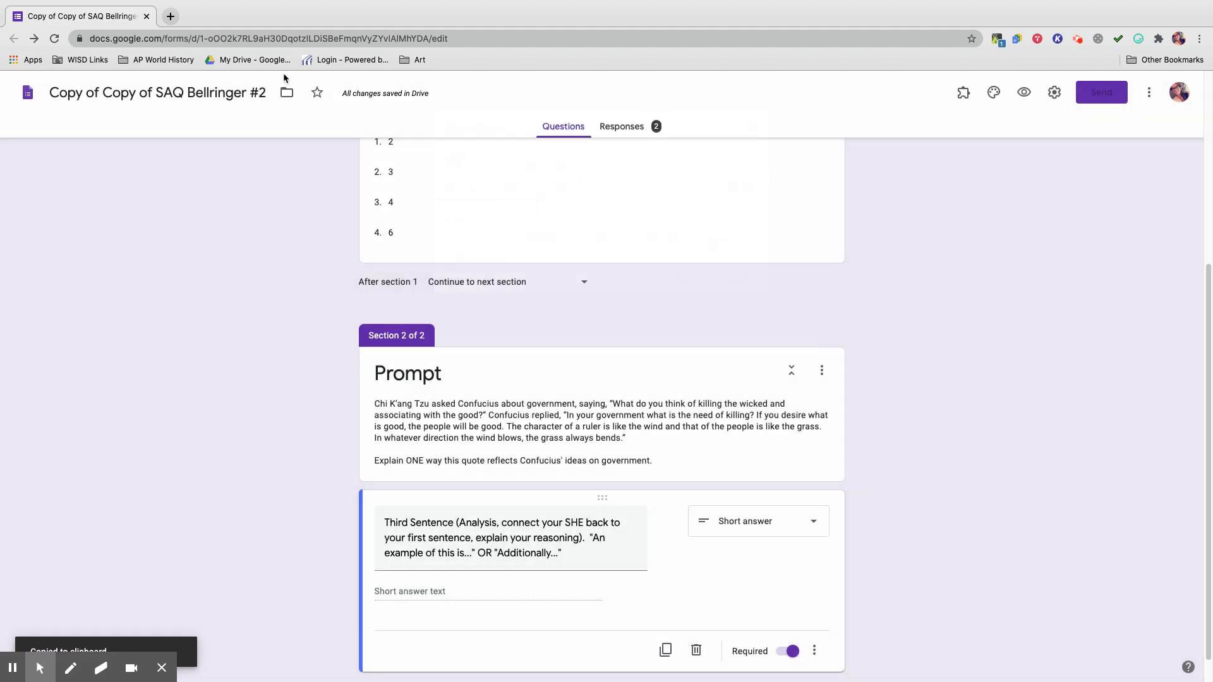
click(171, 16)
key(ctrl+v)
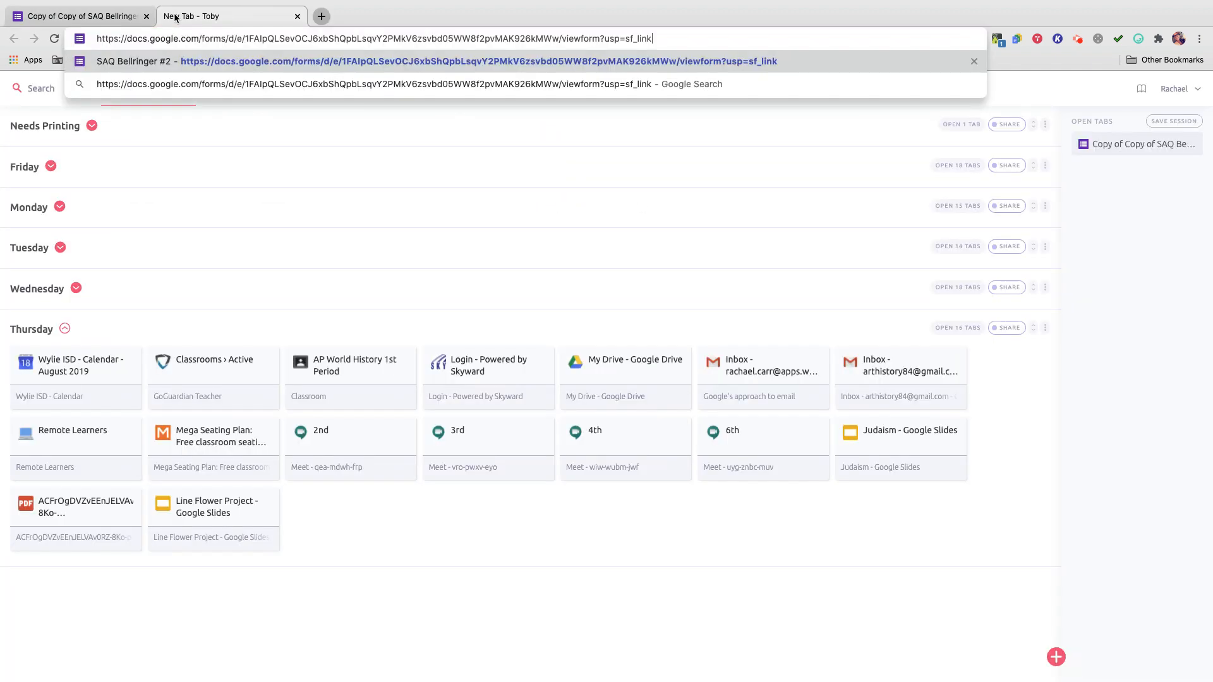
key(Return)
Enter a respondent name, pick class period 3, answer 'This is the third sentence of the SAQ.' and submit.
click(485, 254)
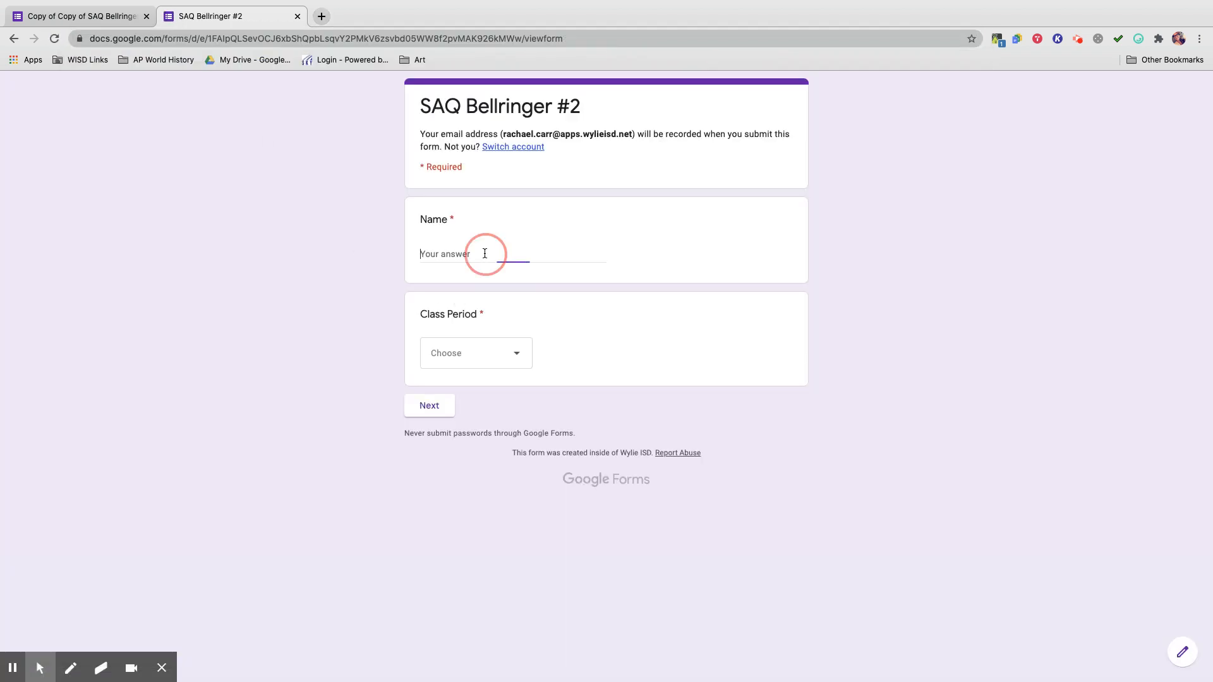
text(Racha)
click(477, 355)
click(464, 429)
click(436, 411)
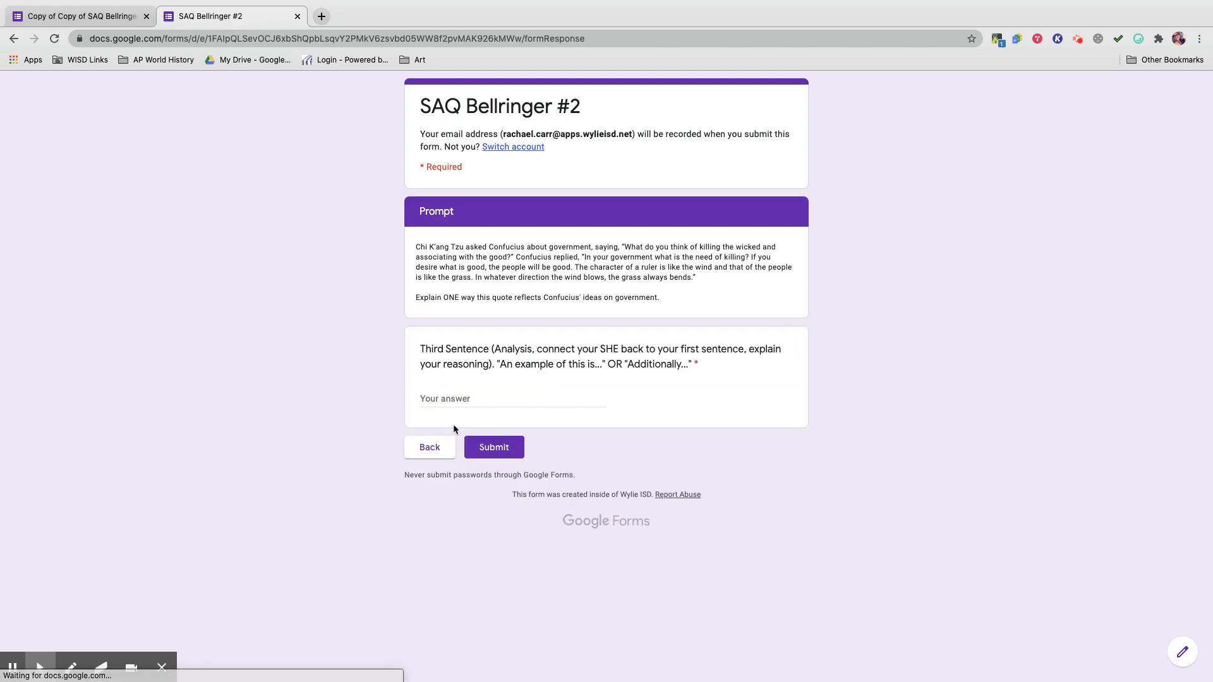
click(474, 399)
text(This is the third sentence of the SAQ.)
click(502, 453)
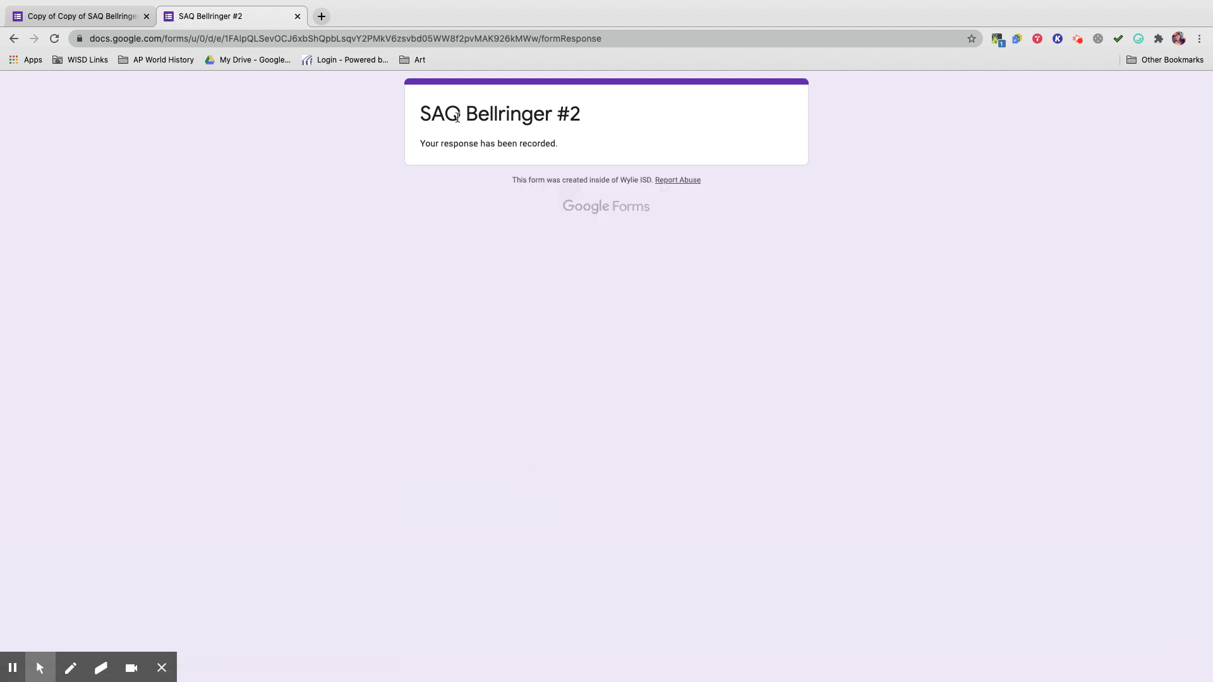
click(298, 16)
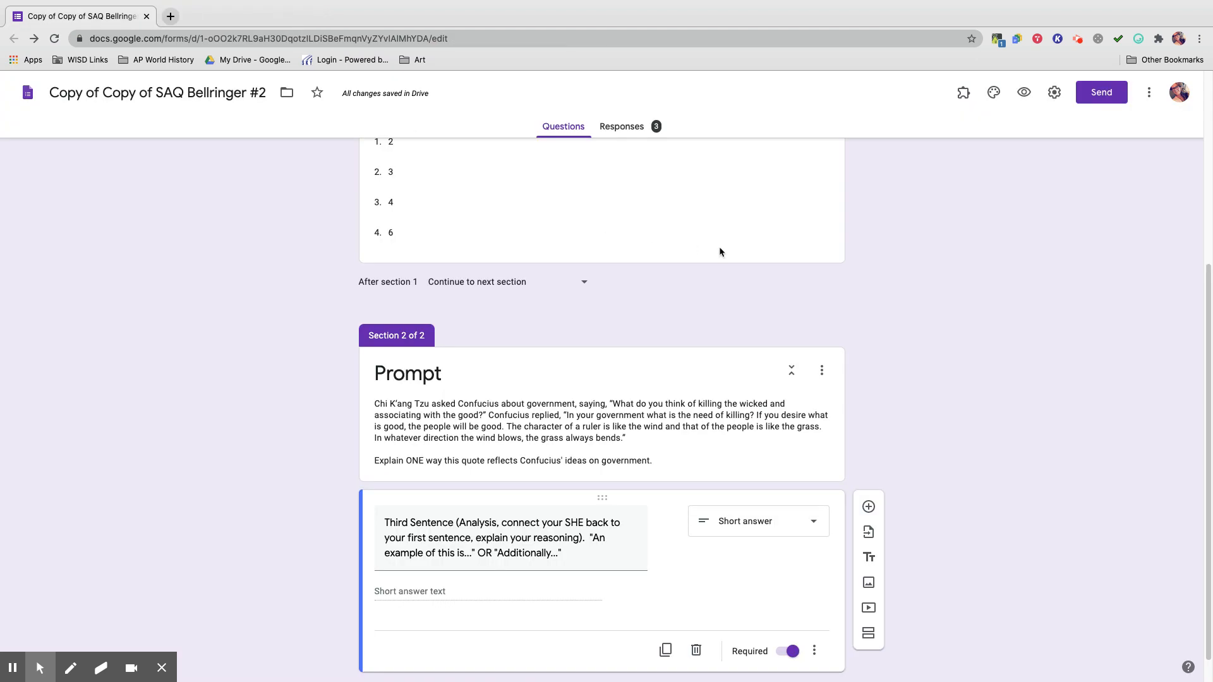
Open the Responses tab to see the summary of all 3 submissions.
scroll(719, 252, up, 5)
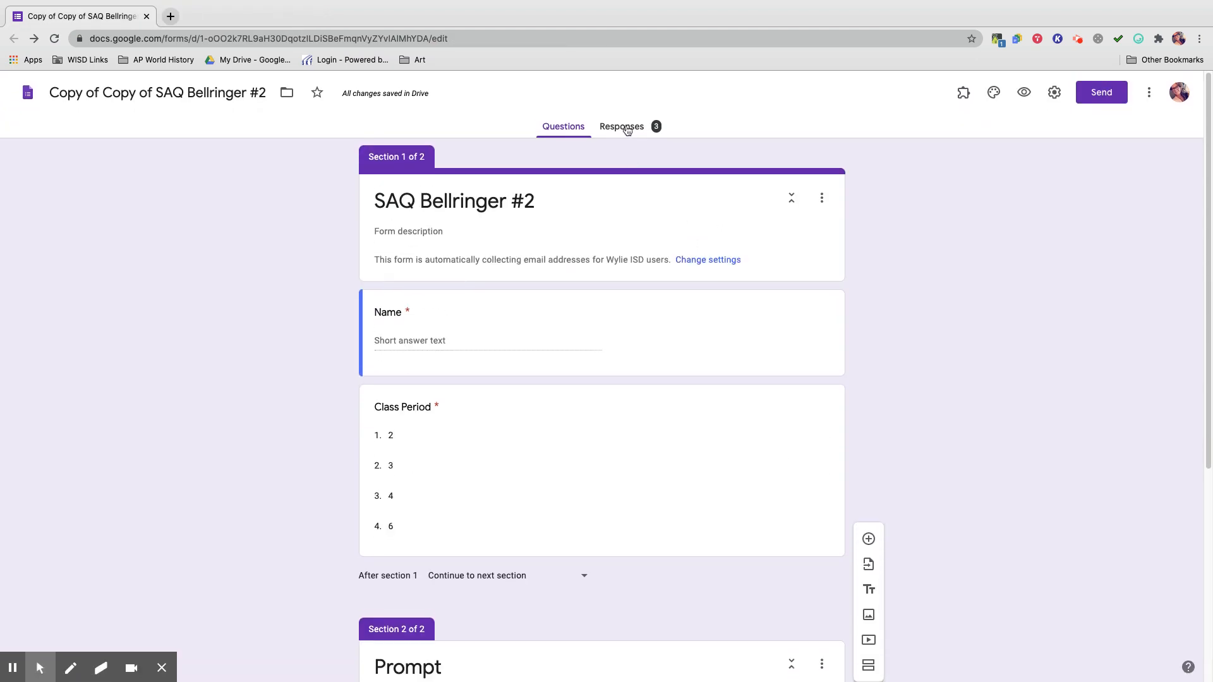
click(627, 130)
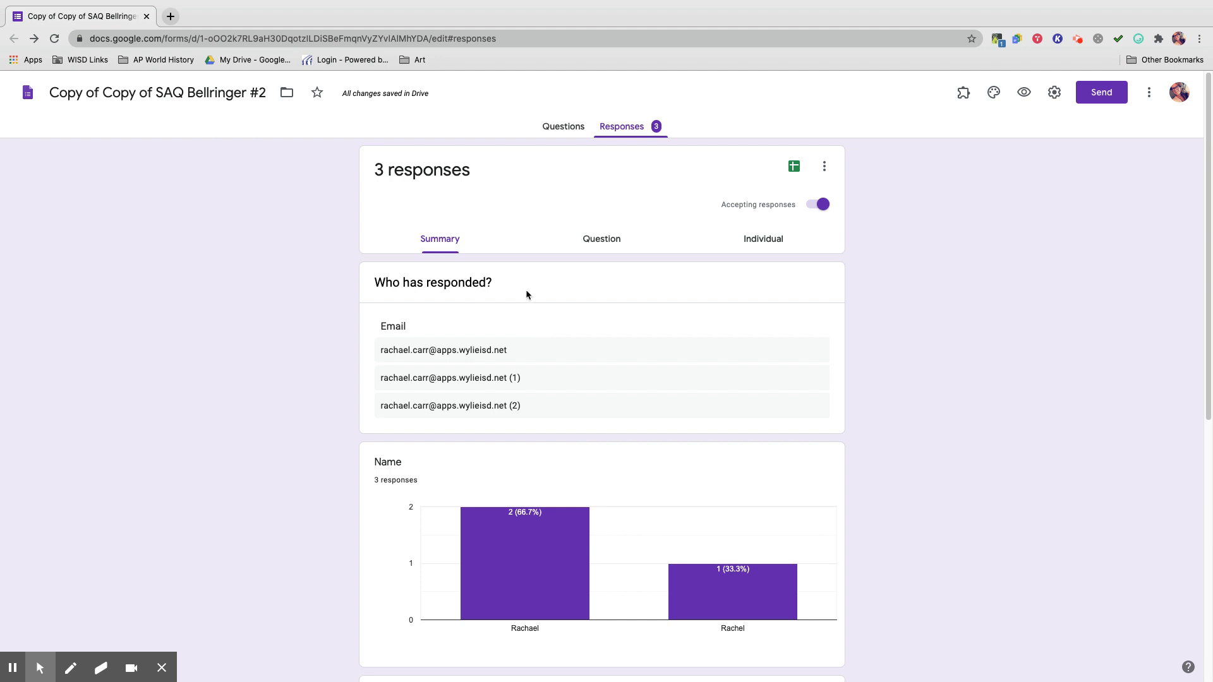
Link the responses to a newly created spreadsheet named after the form.
click(794, 169)
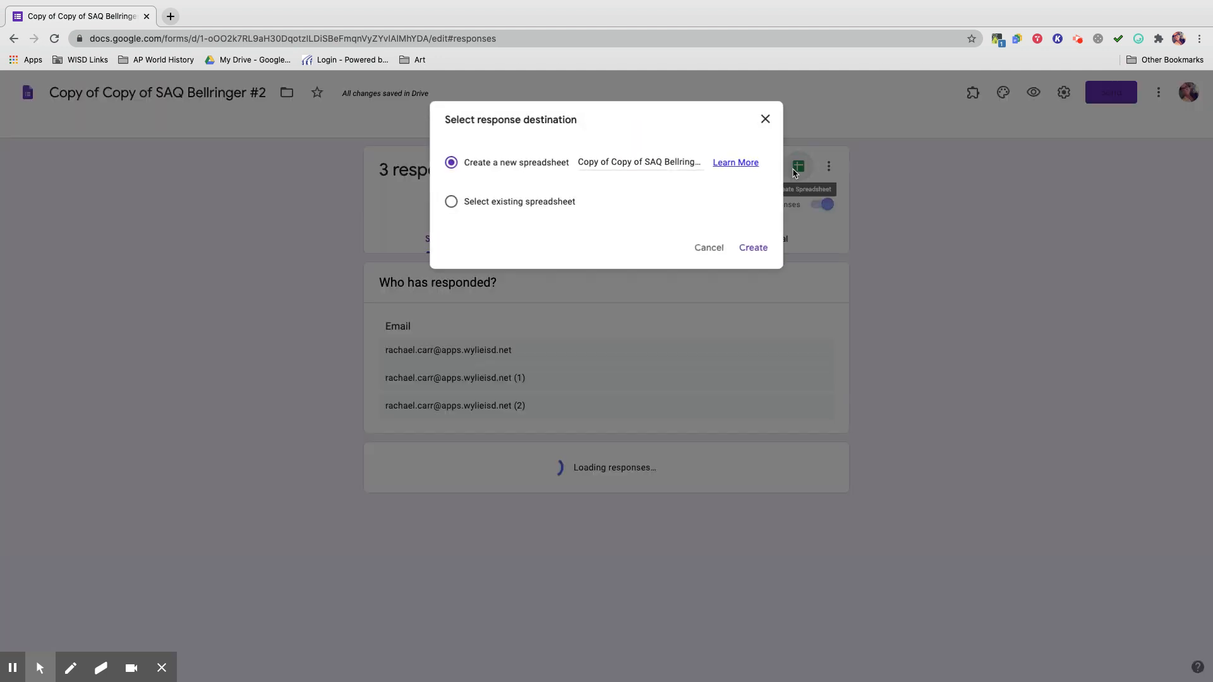
click(750, 251)
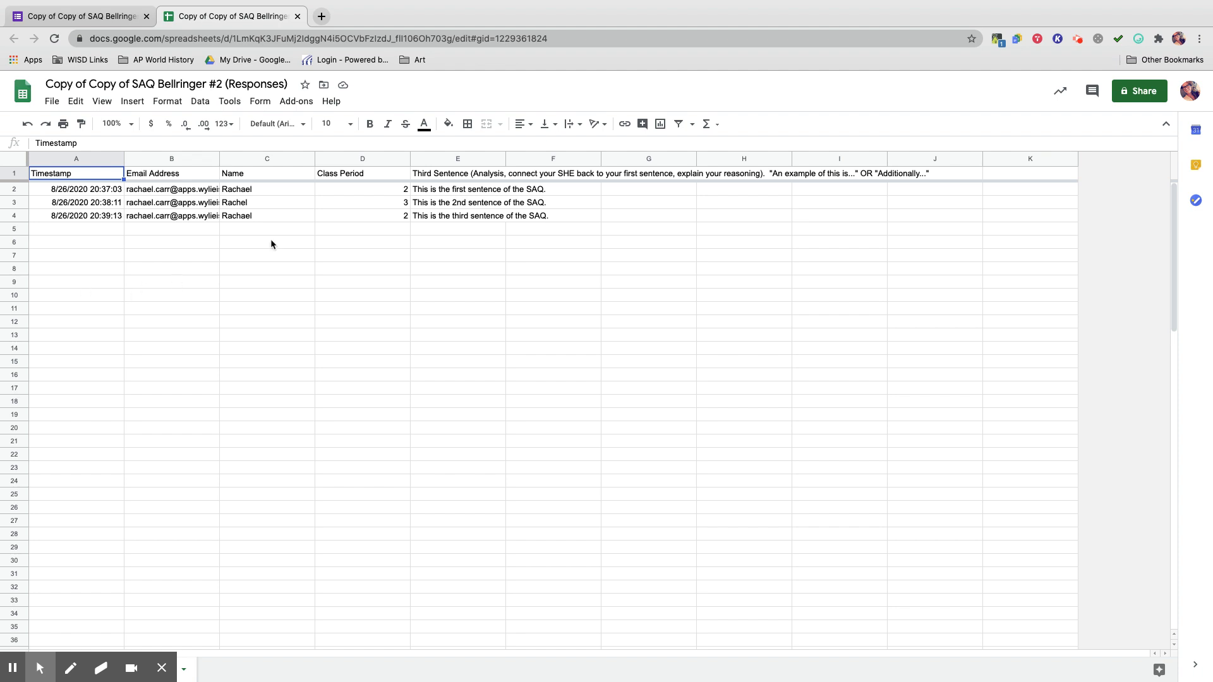
Share the sheet with an outside Gmail contact without notifying them, then reopen it under that account.
click(1146, 91)
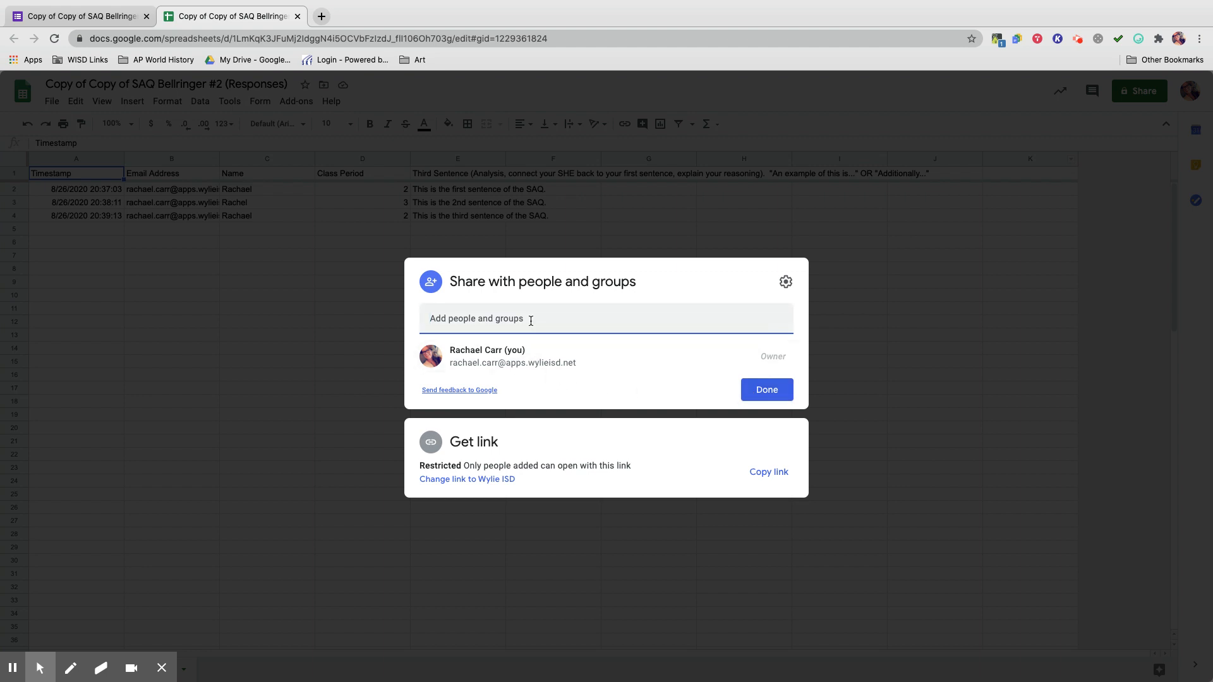
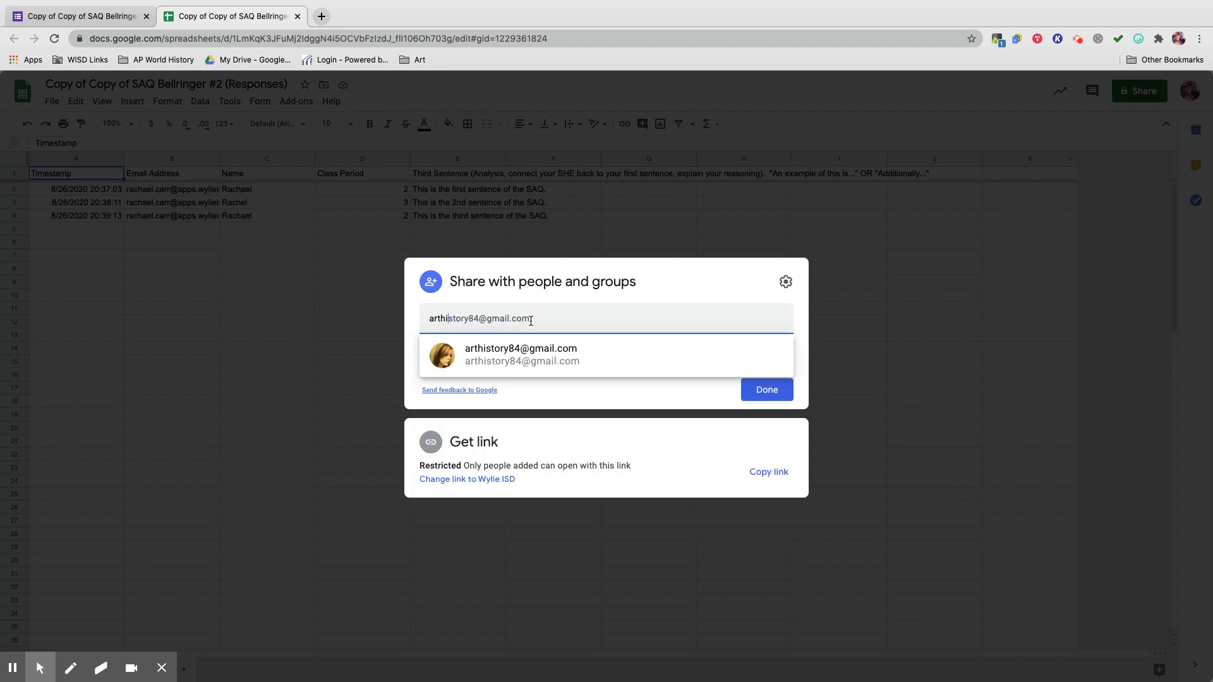
click(580, 359)
click(432, 338)
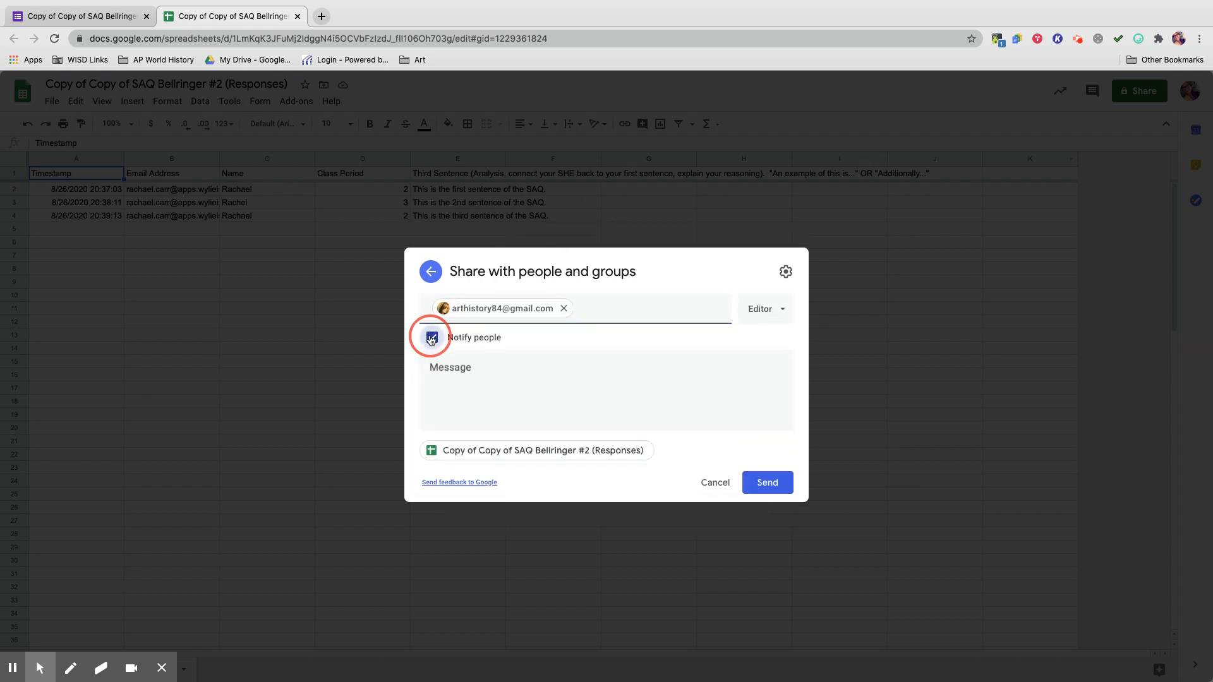
click(765, 437)
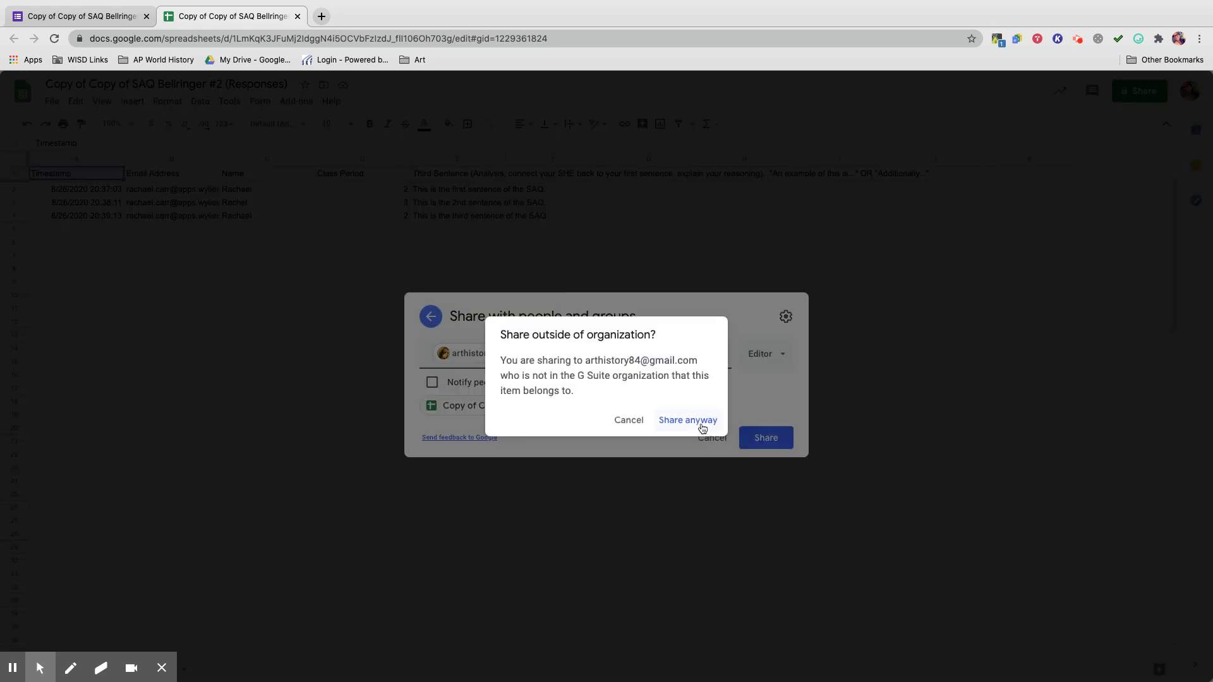
click(692, 419)
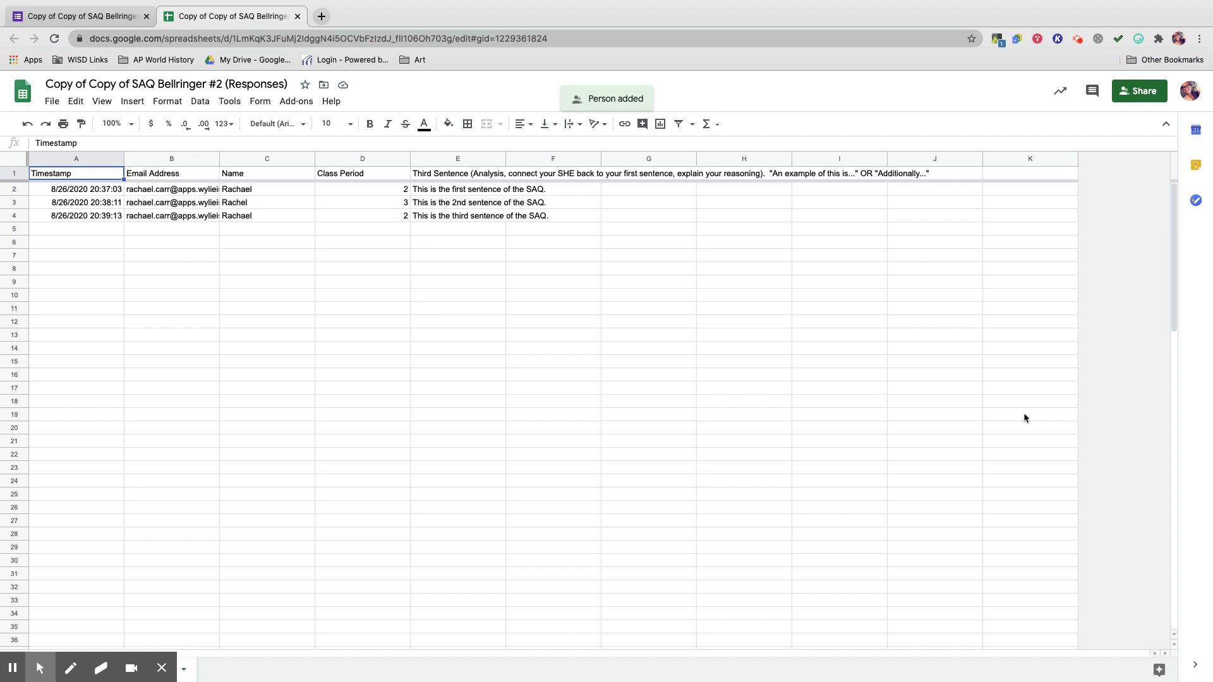
click(1192, 100)
click(1065, 310)
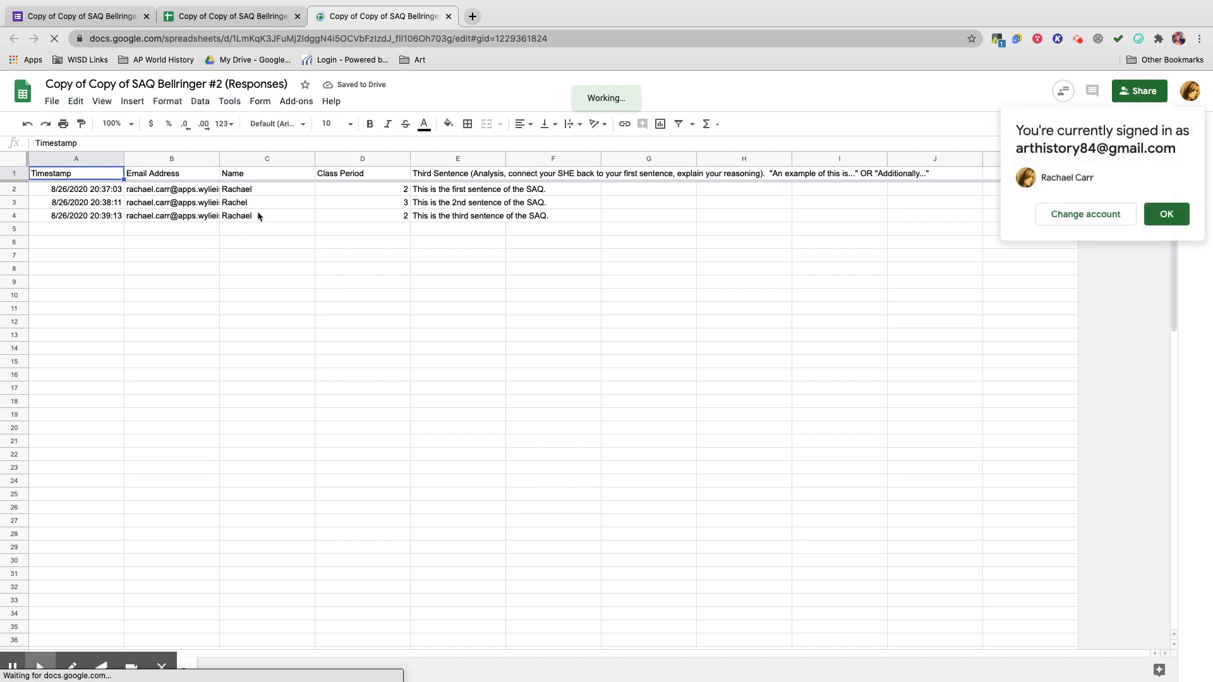
Dismiss the 'You're currently signed in as' notice with OK.
click(1166, 214)
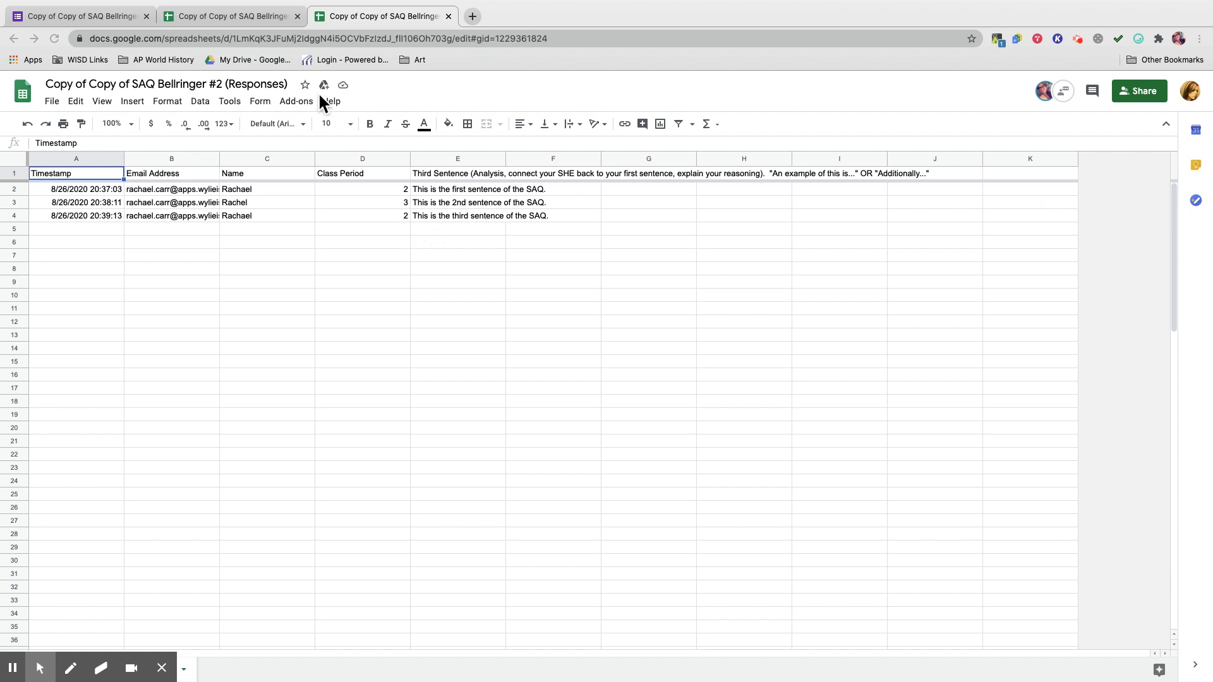
Start the rowCall add-on and run Sort / Update to create one sheet per email address.
click(294, 101)
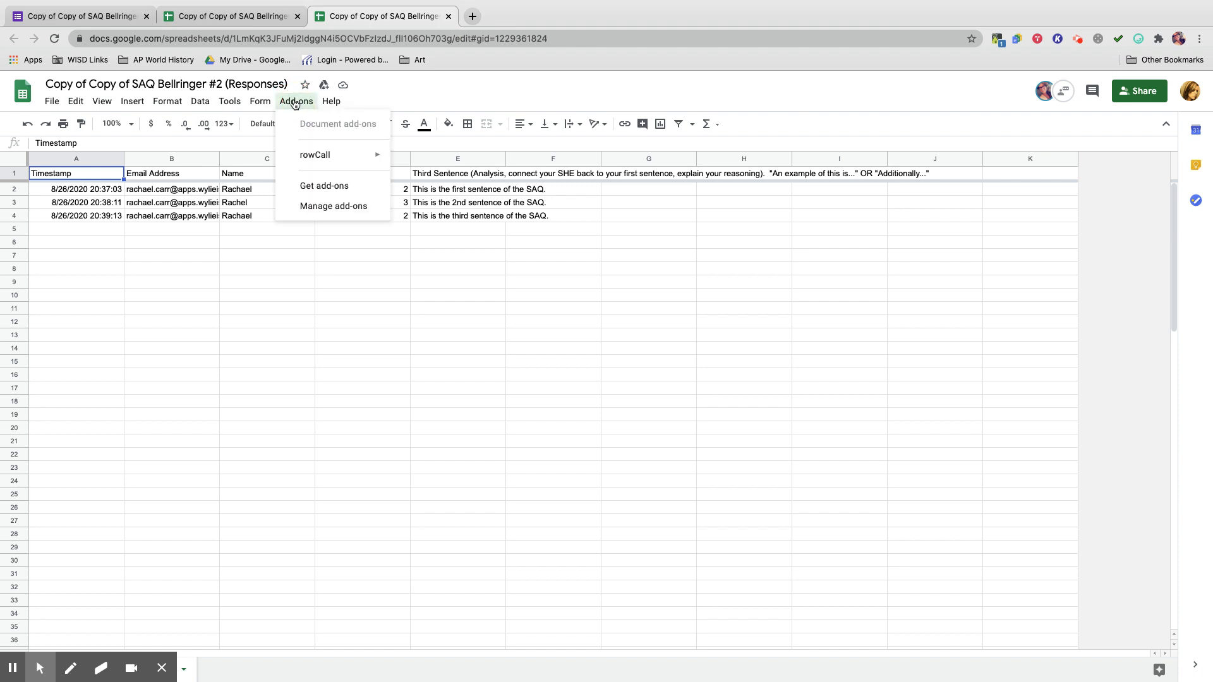
mouse_move(325, 167)
click(424, 158)
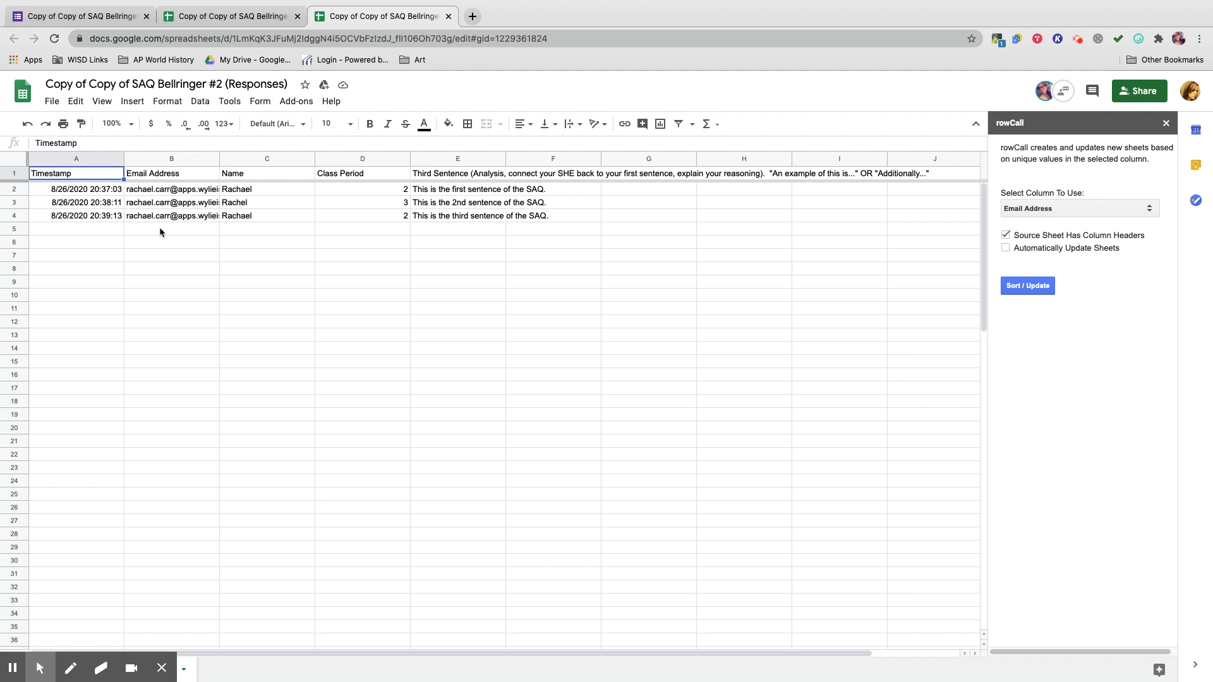
click(1028, 286)
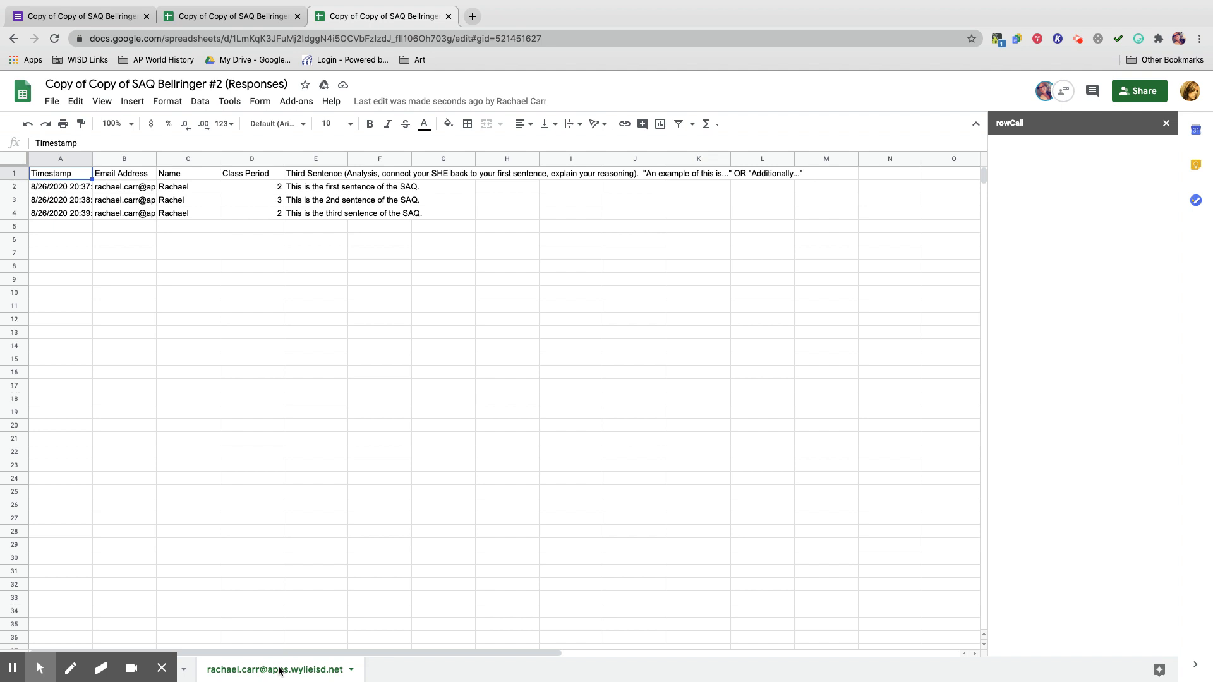
Close the duplicate spreadsheet tab, then return to the SAQ Bellringer #2 form's Questions view.
click(161, 668)
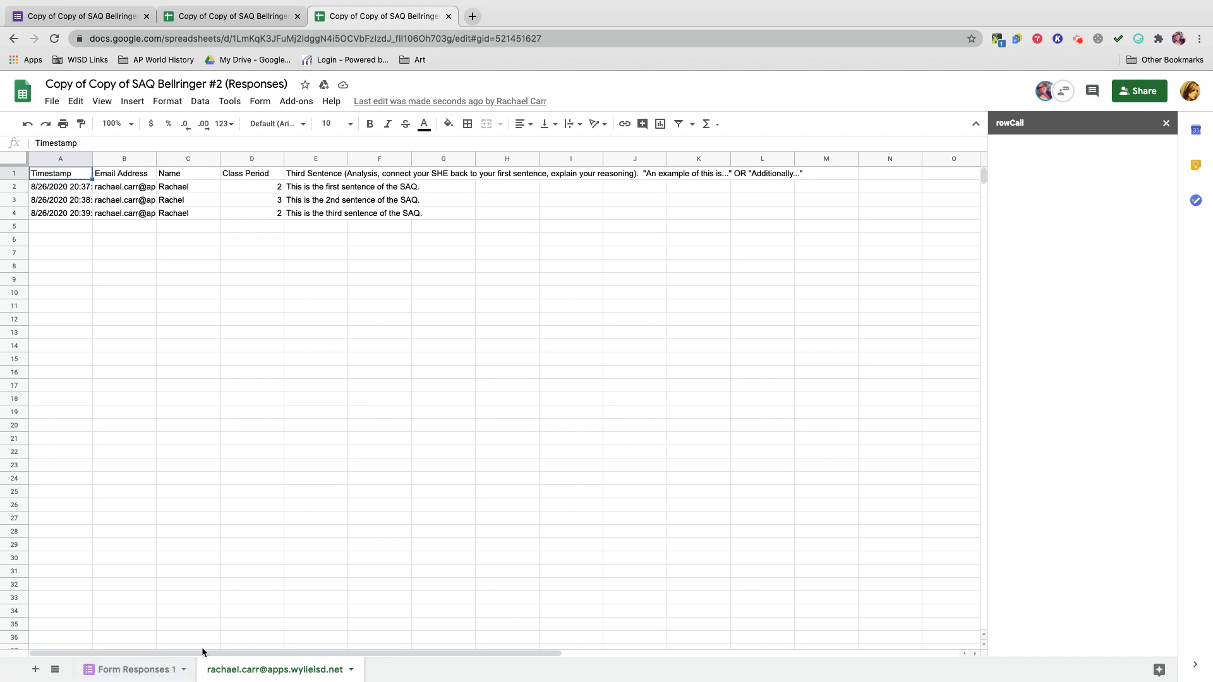
click(139, 673)
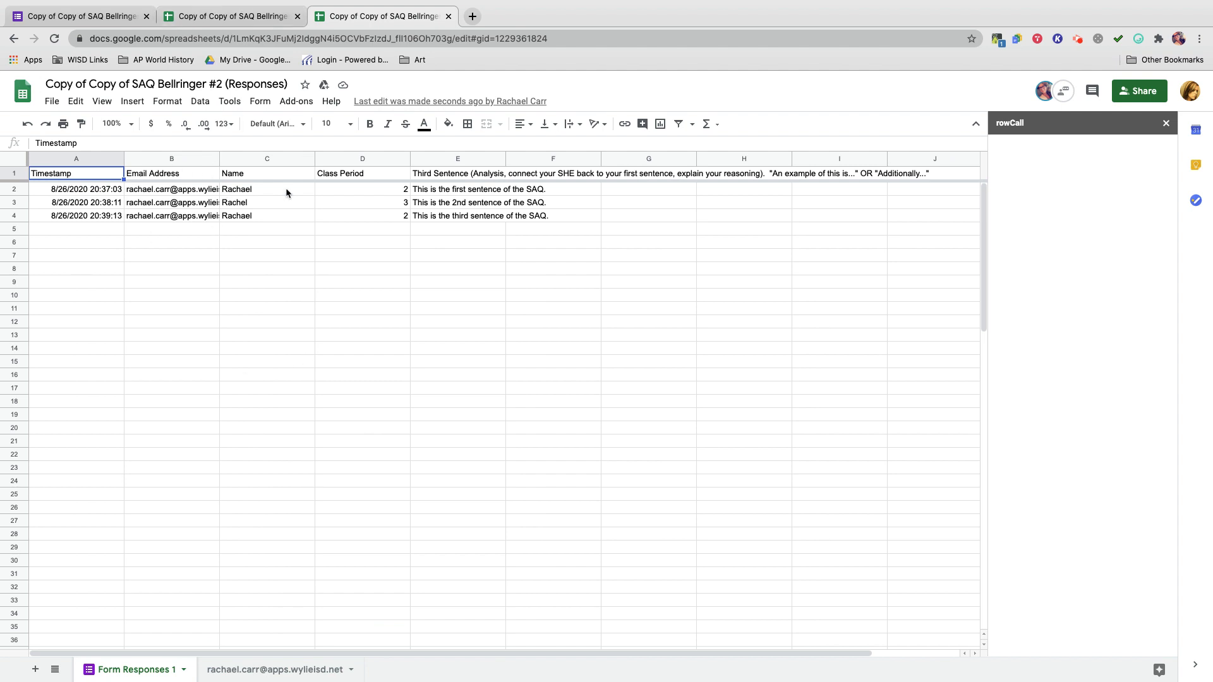
click(297, 16)
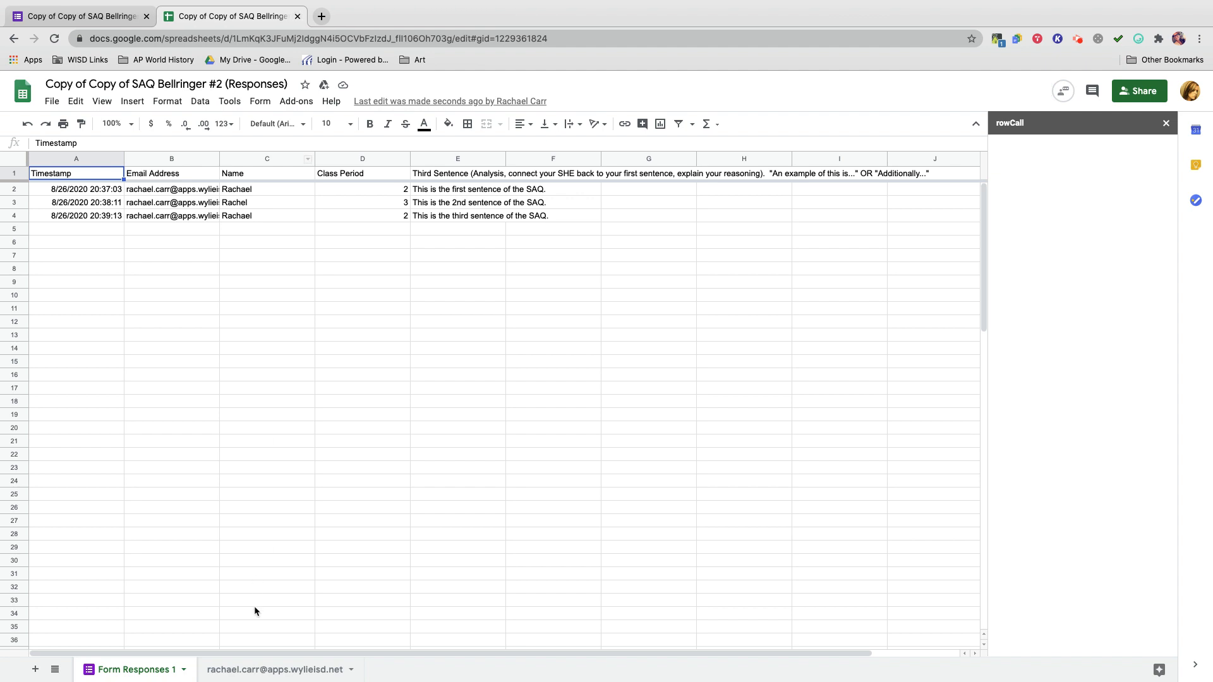
click(258, 666)
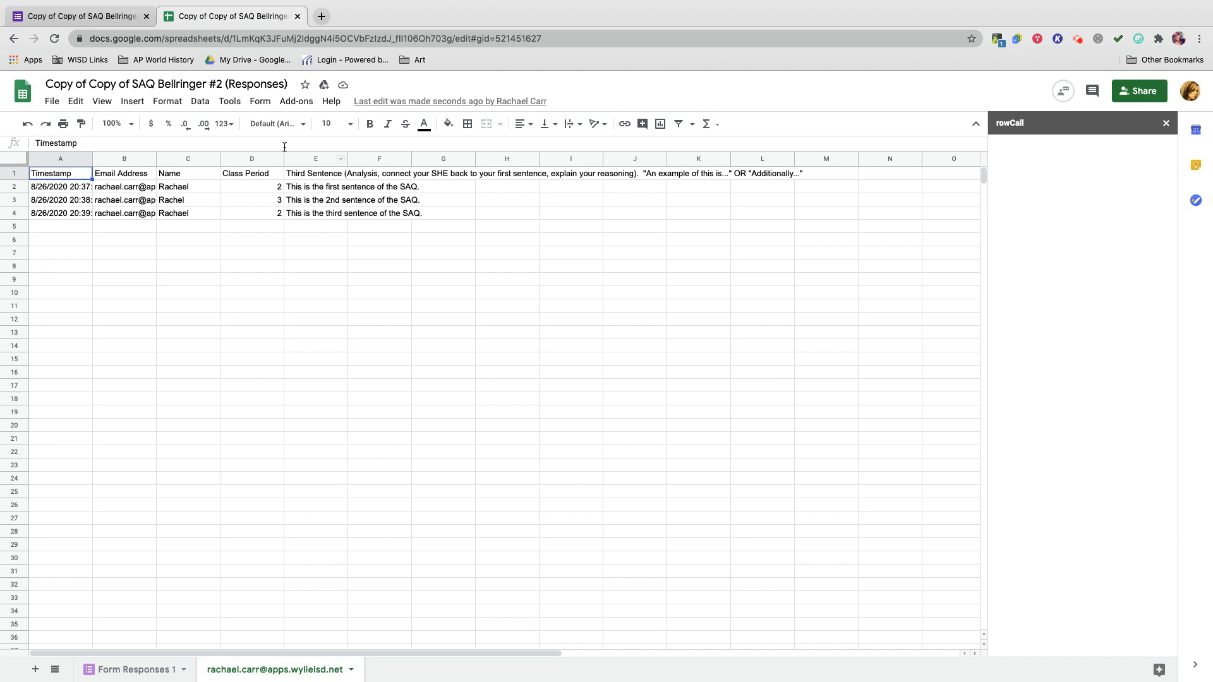
click(88, 17)
click(561, 126)
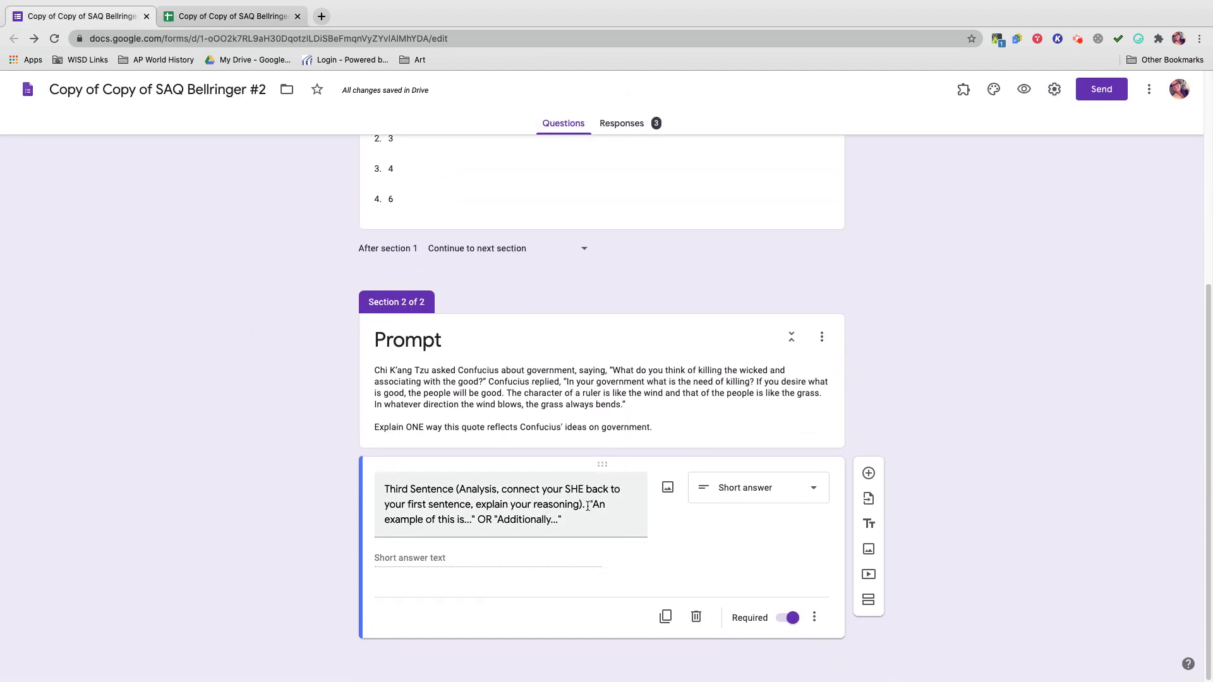
Review the student's three sentence answers from E2 downward, then close the rowCall sidebar.
click(228, 16)
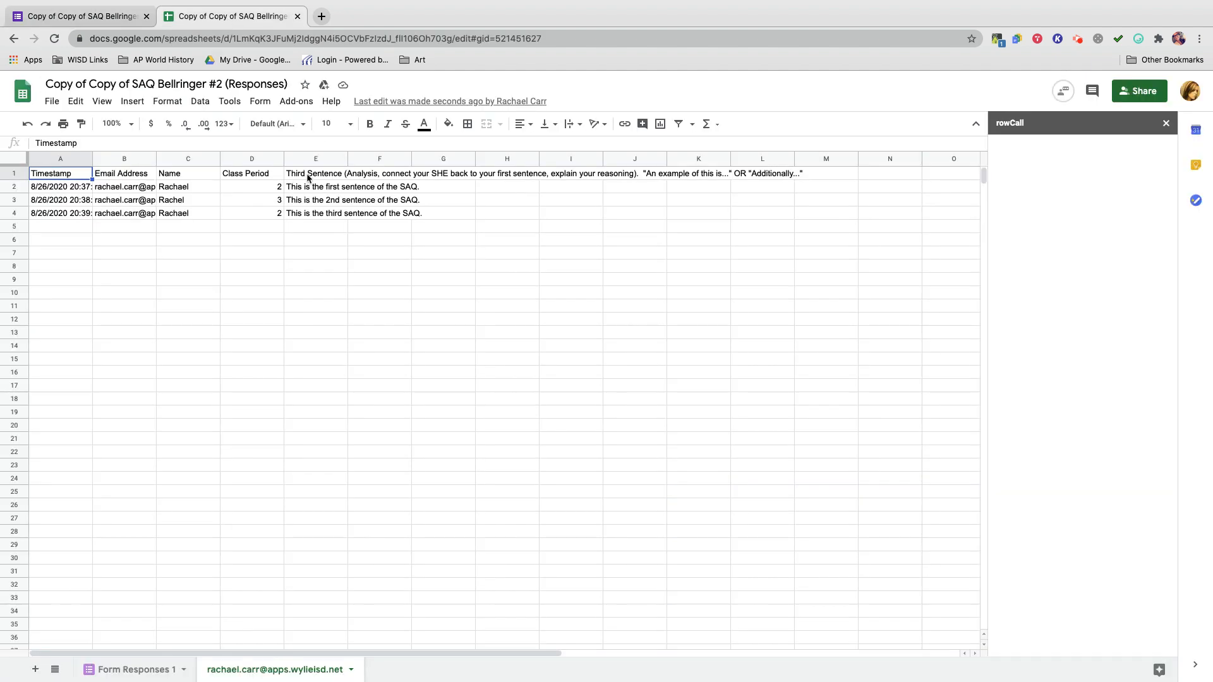
click(311, 188)
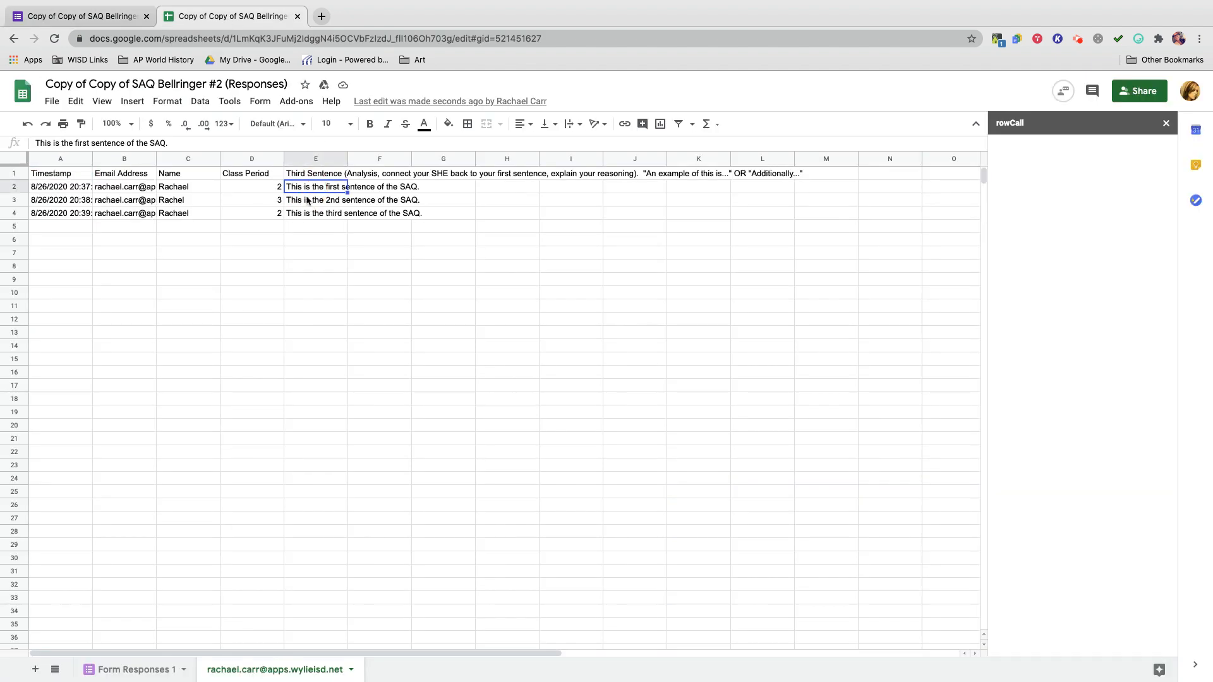
click(307, 201)
key(Down)
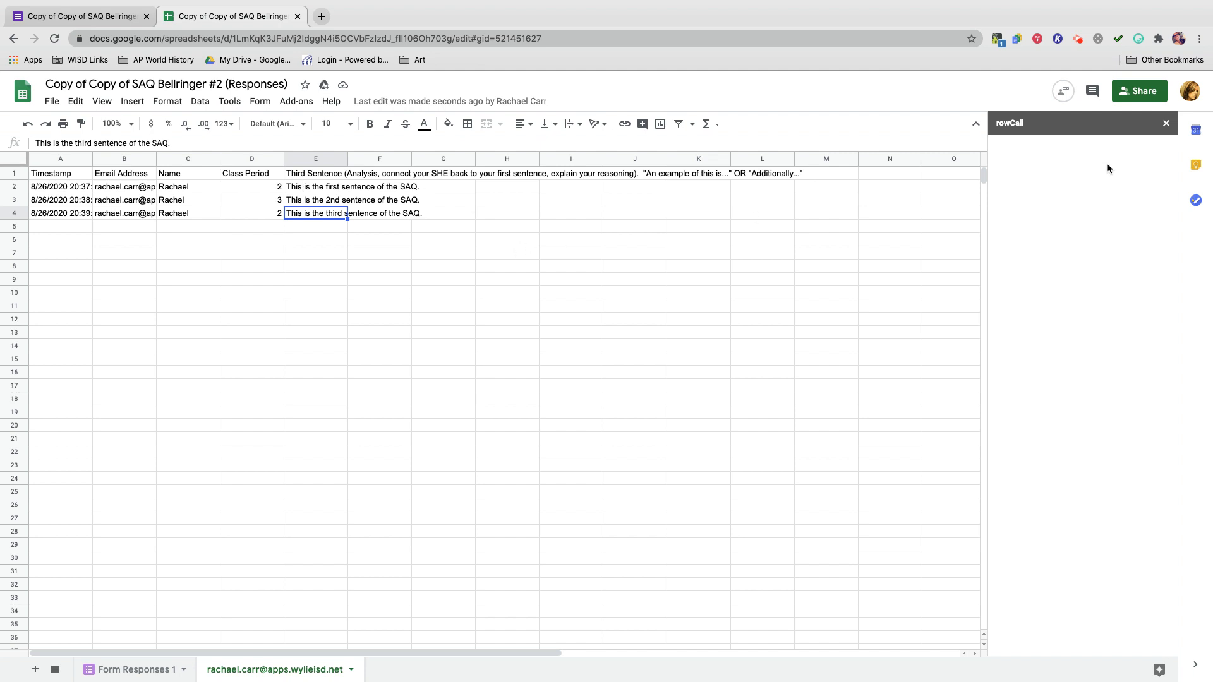
click(1165, 125)
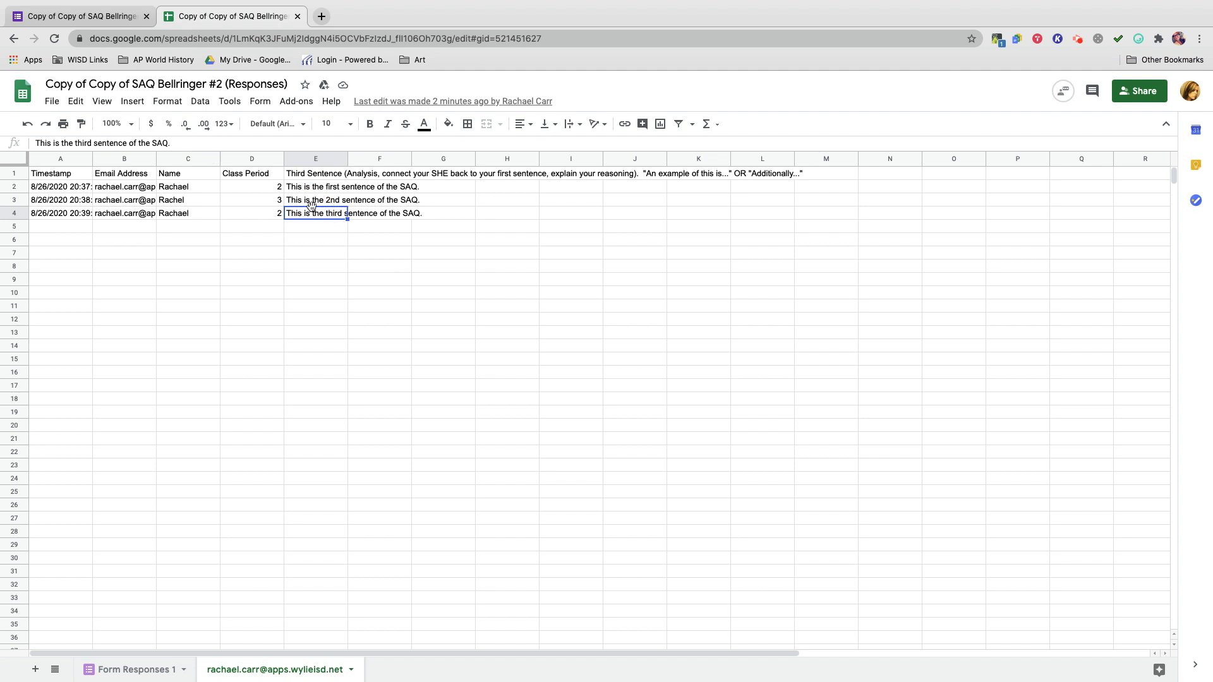
Enter the feedback 'This was too vague.' in cell H3 for the second sentence.
click(493, 205)
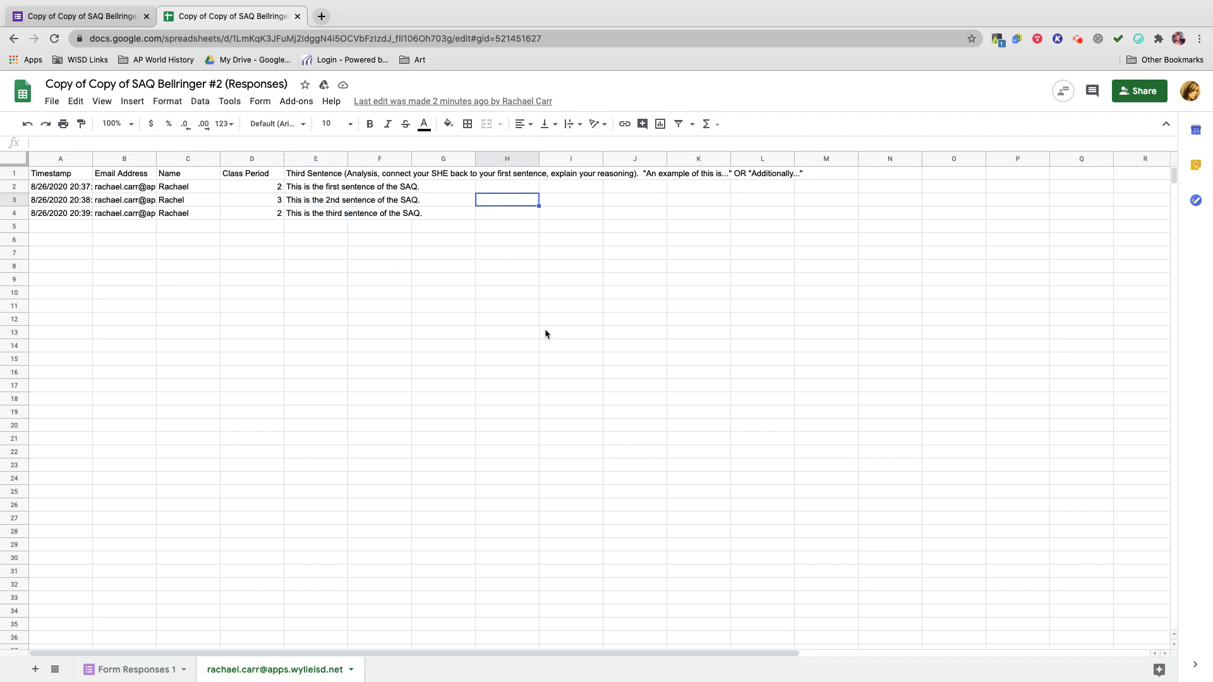
text(This was too vague.)
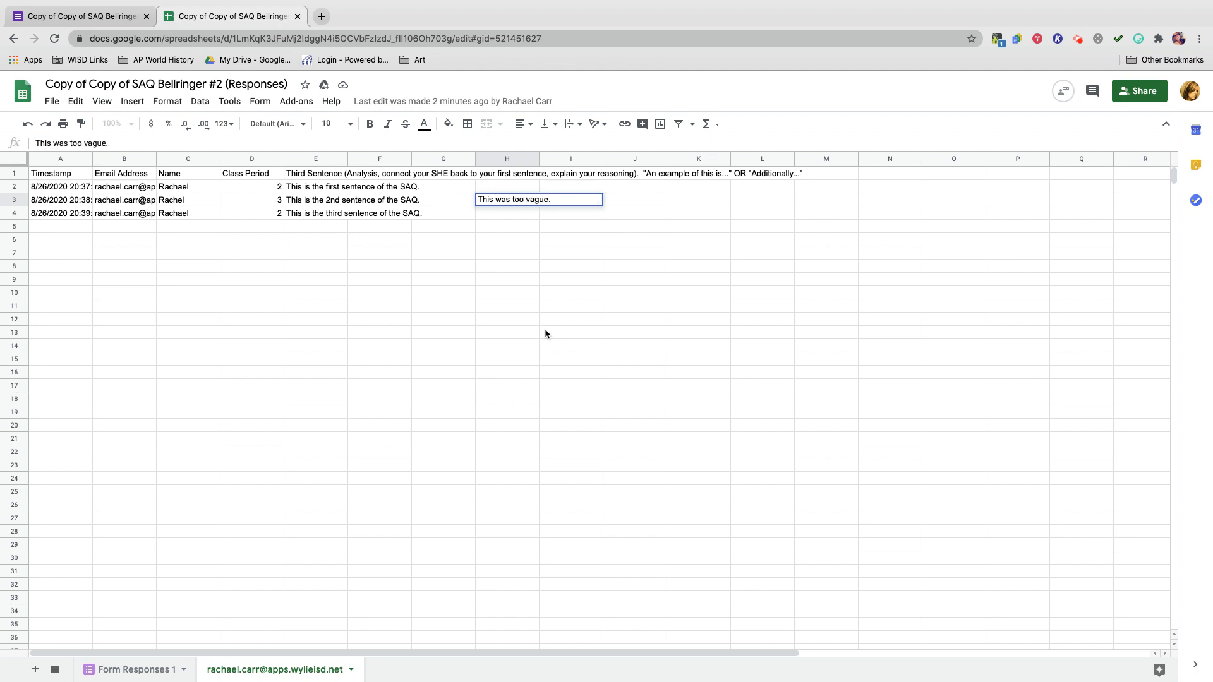
click(559, 398)
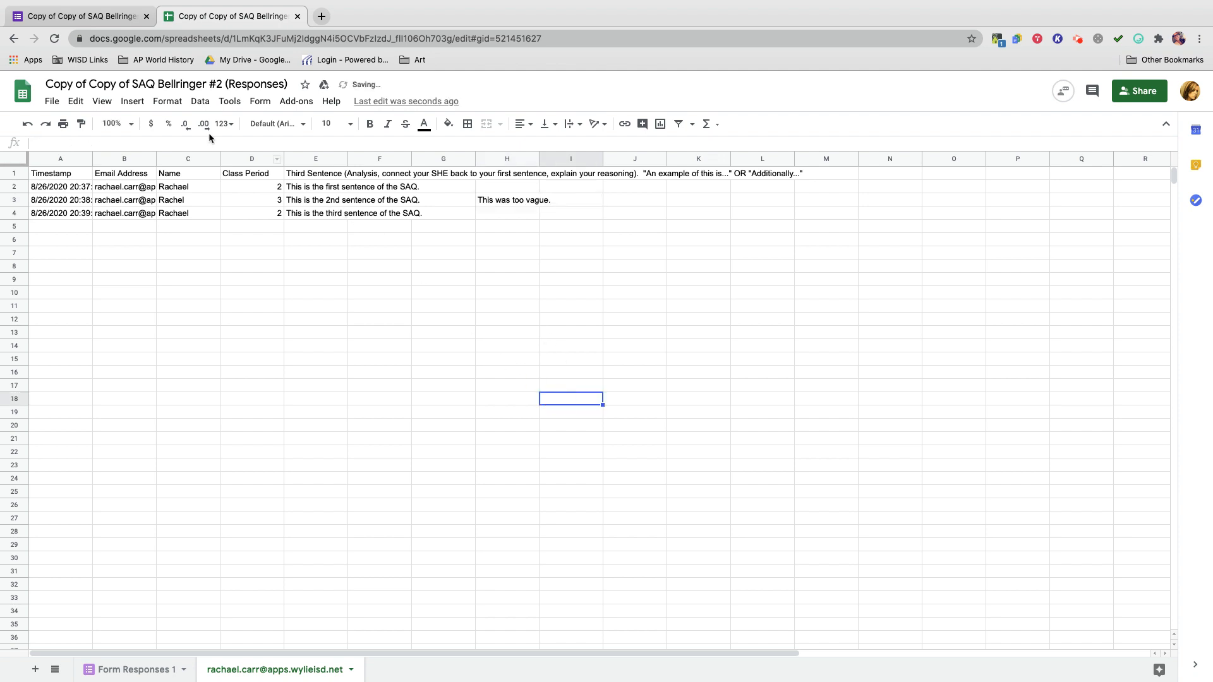
Add a comment on cell A1 mentioning the student's school account and assign it to them.
click(132, 101)
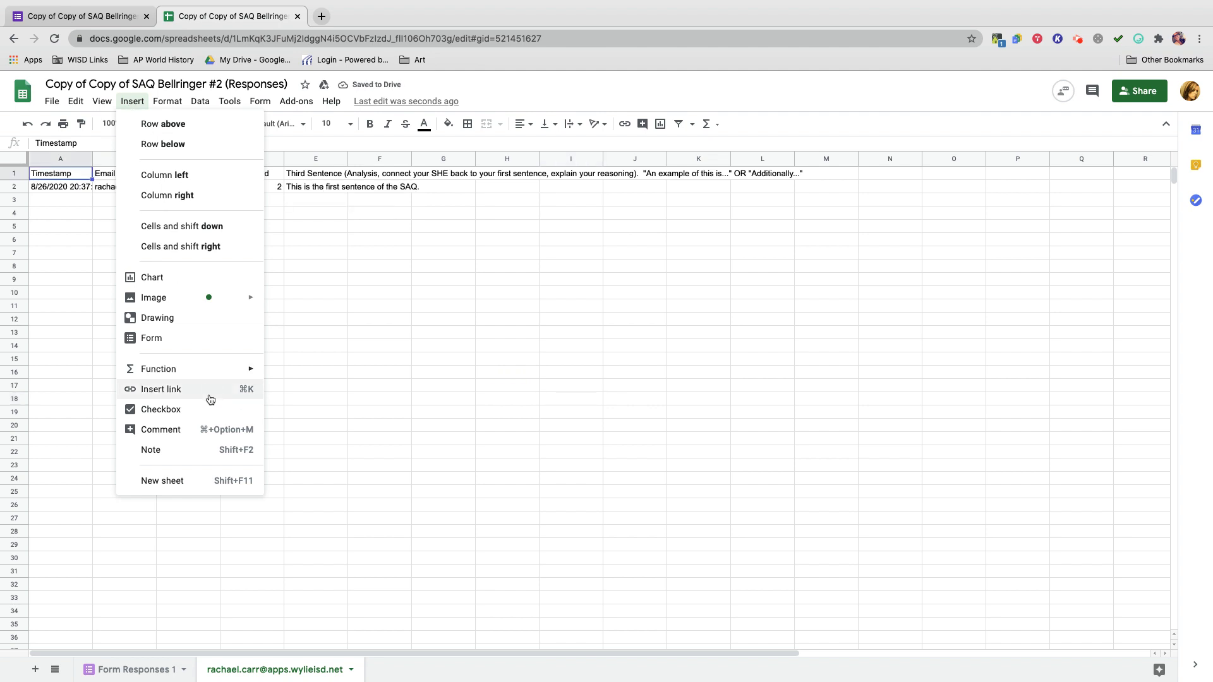
click(168, 429)
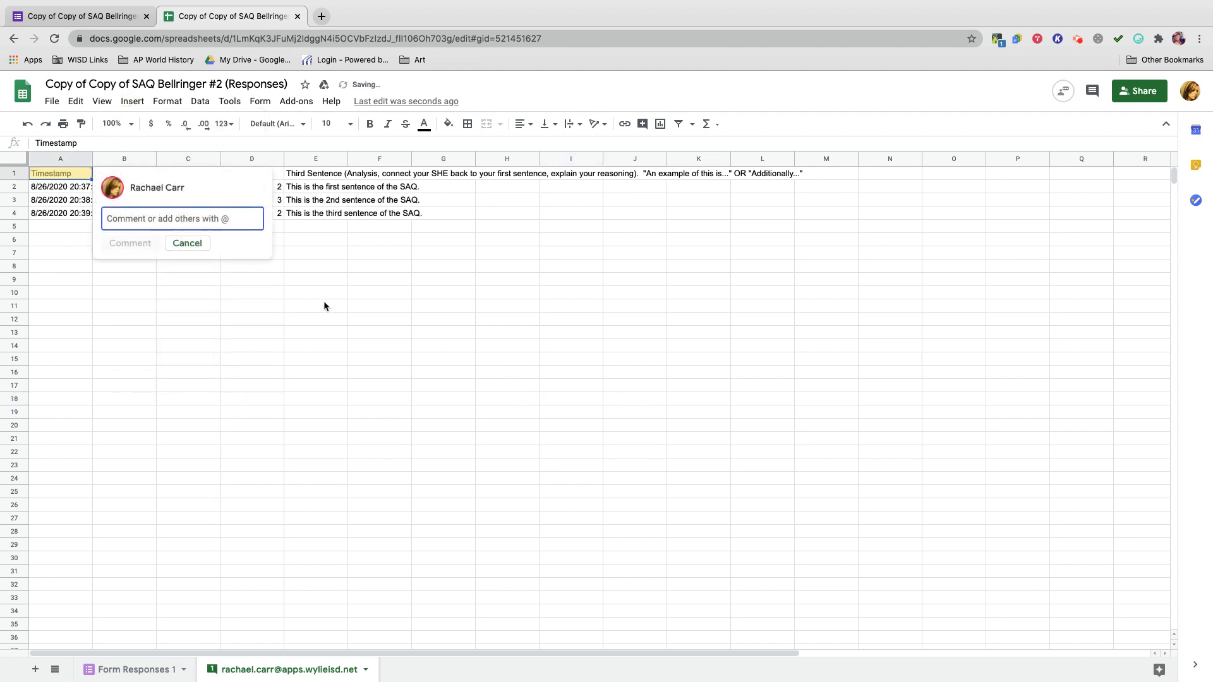
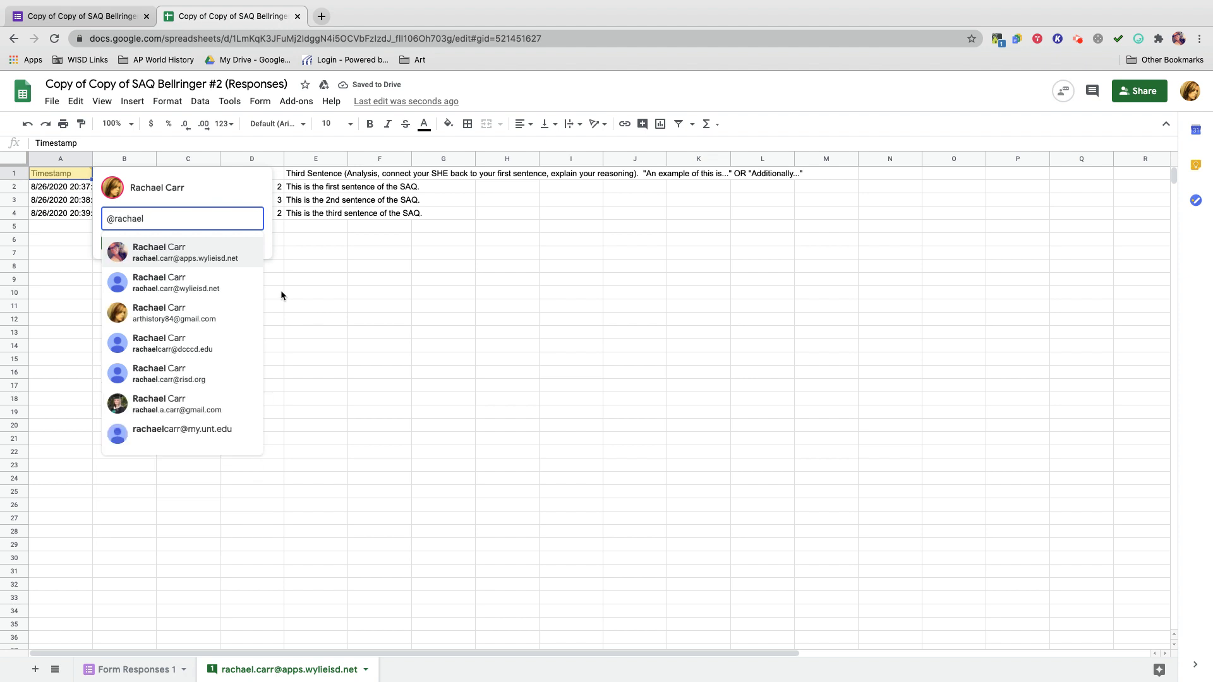
click(175, 250)
click(173, 248)
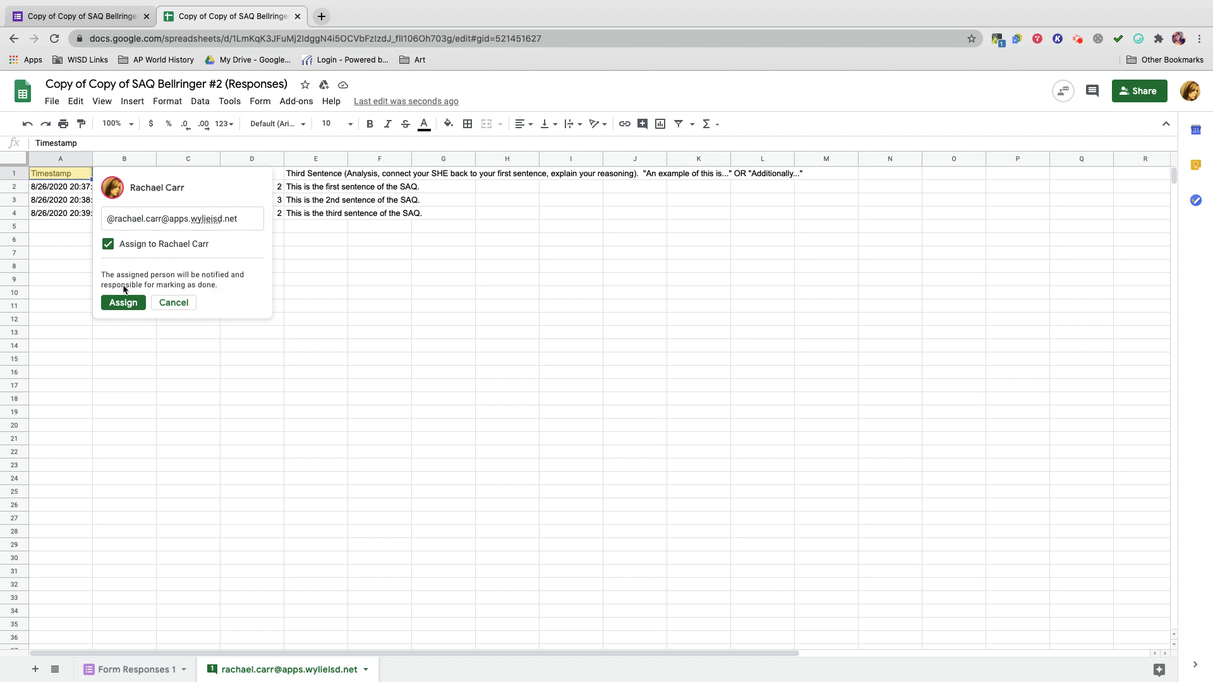
click(123, 303)
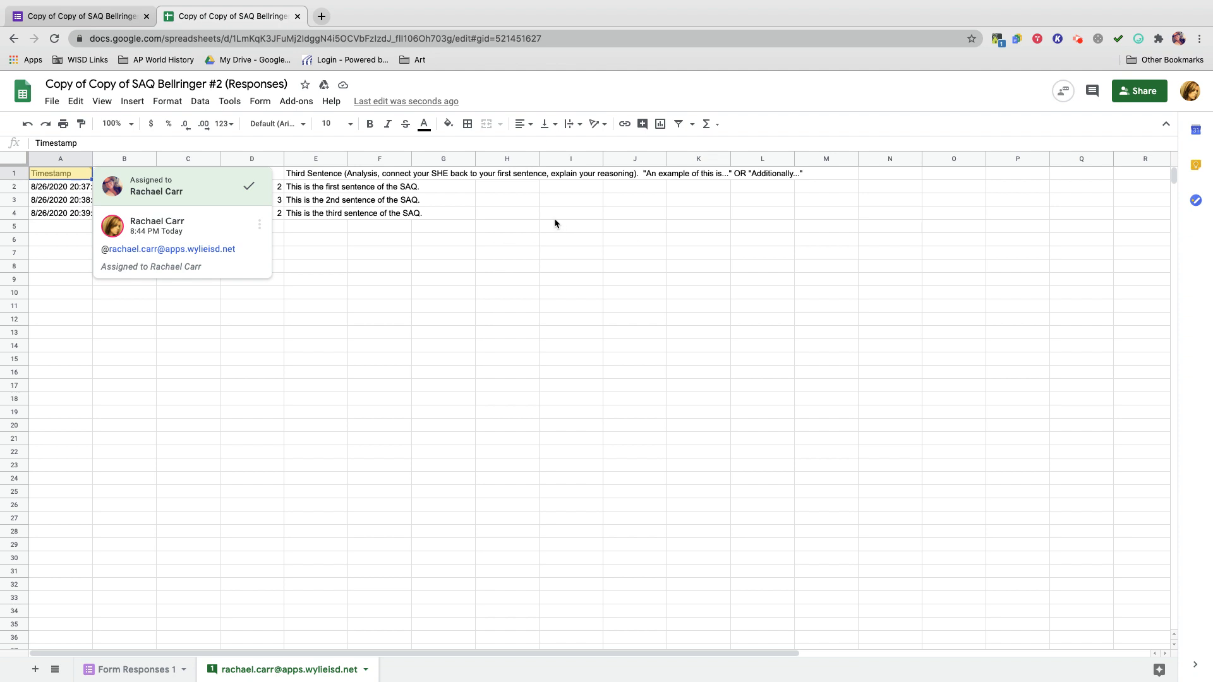
click(408, 252)
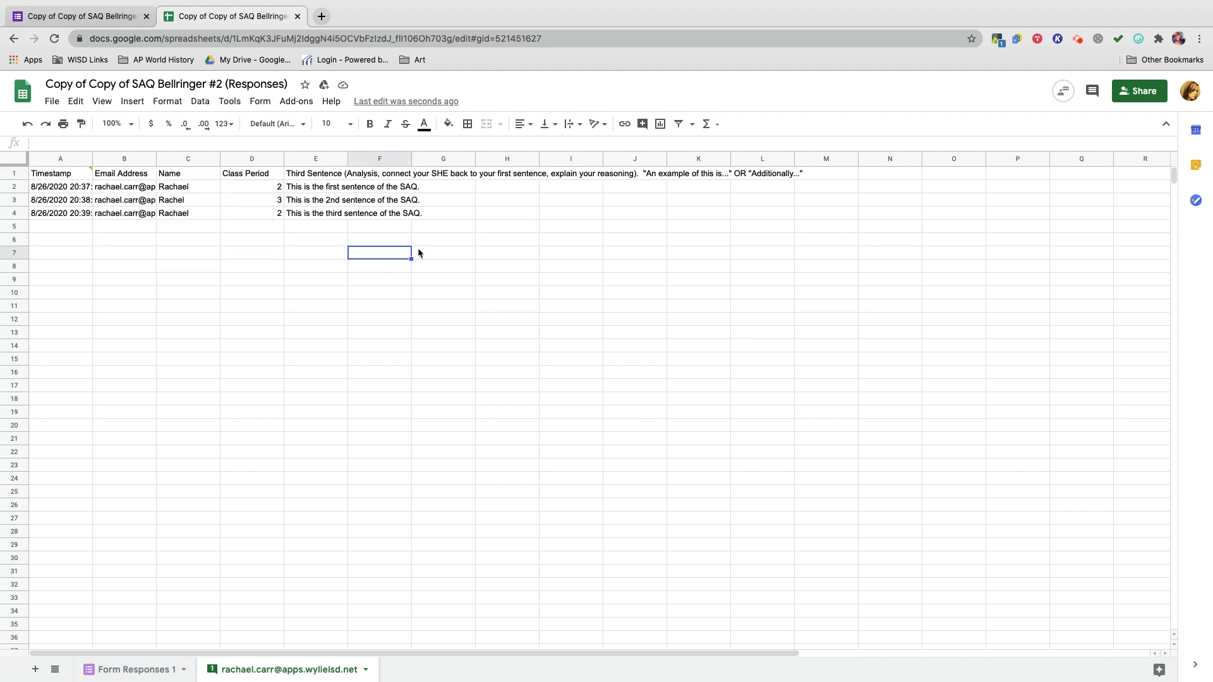
click(68, 175)
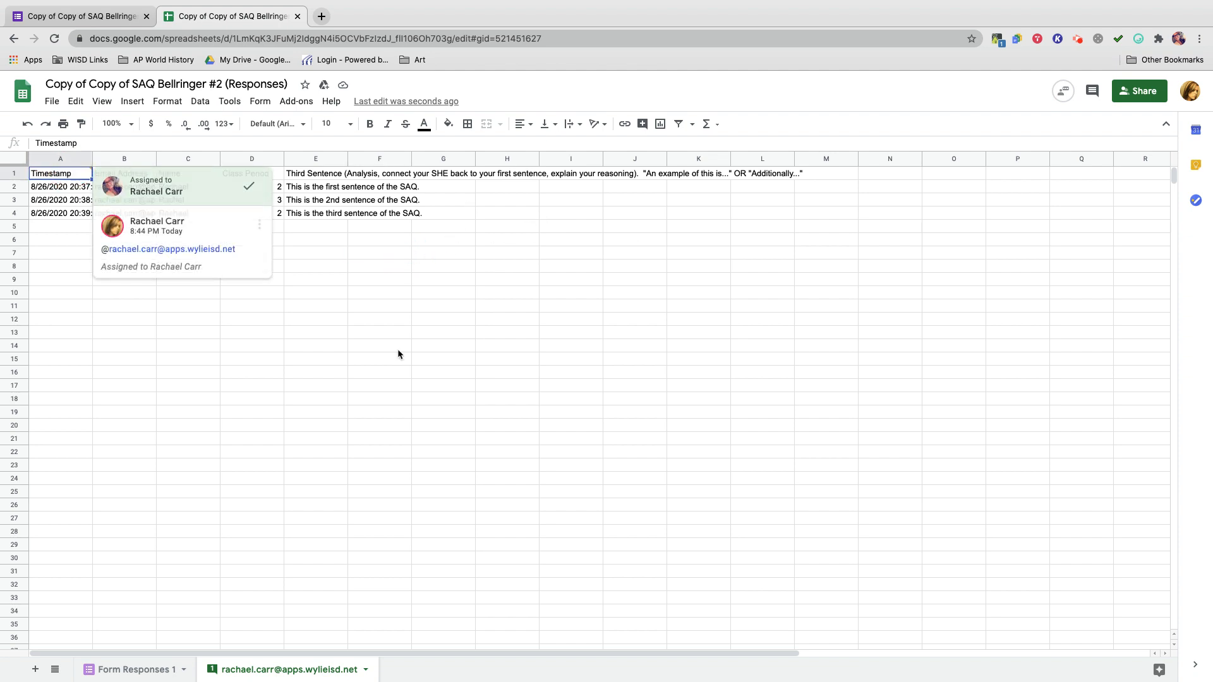